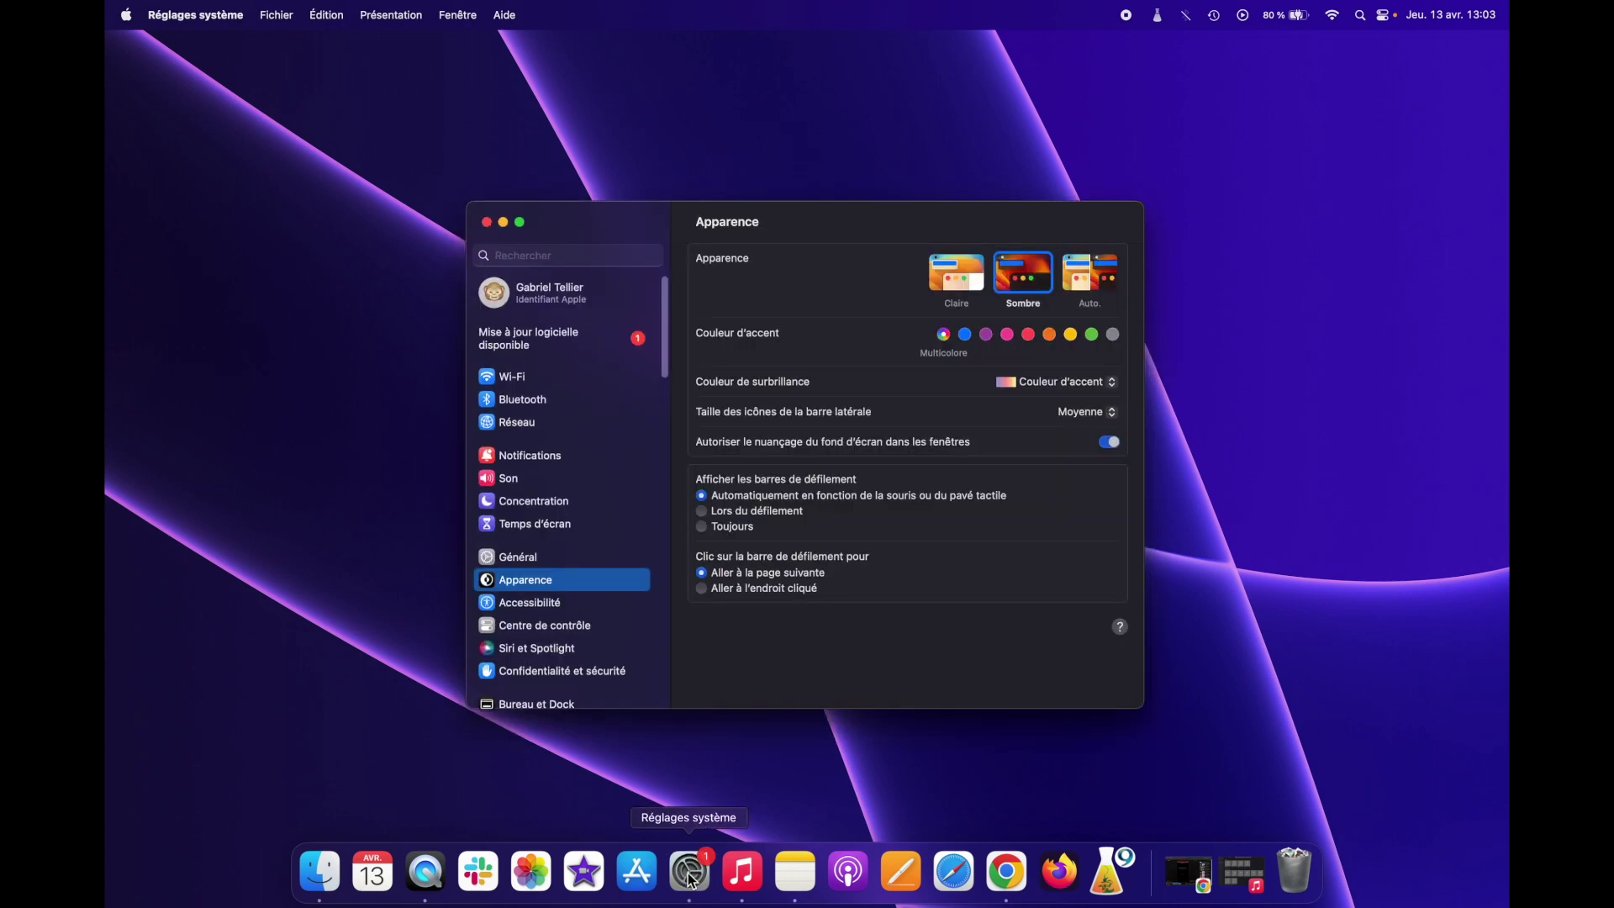
- Open the Temps d'écran pane from the Réglages système sidebar
{"action": "left_click", "coordinate": [543, 525]}
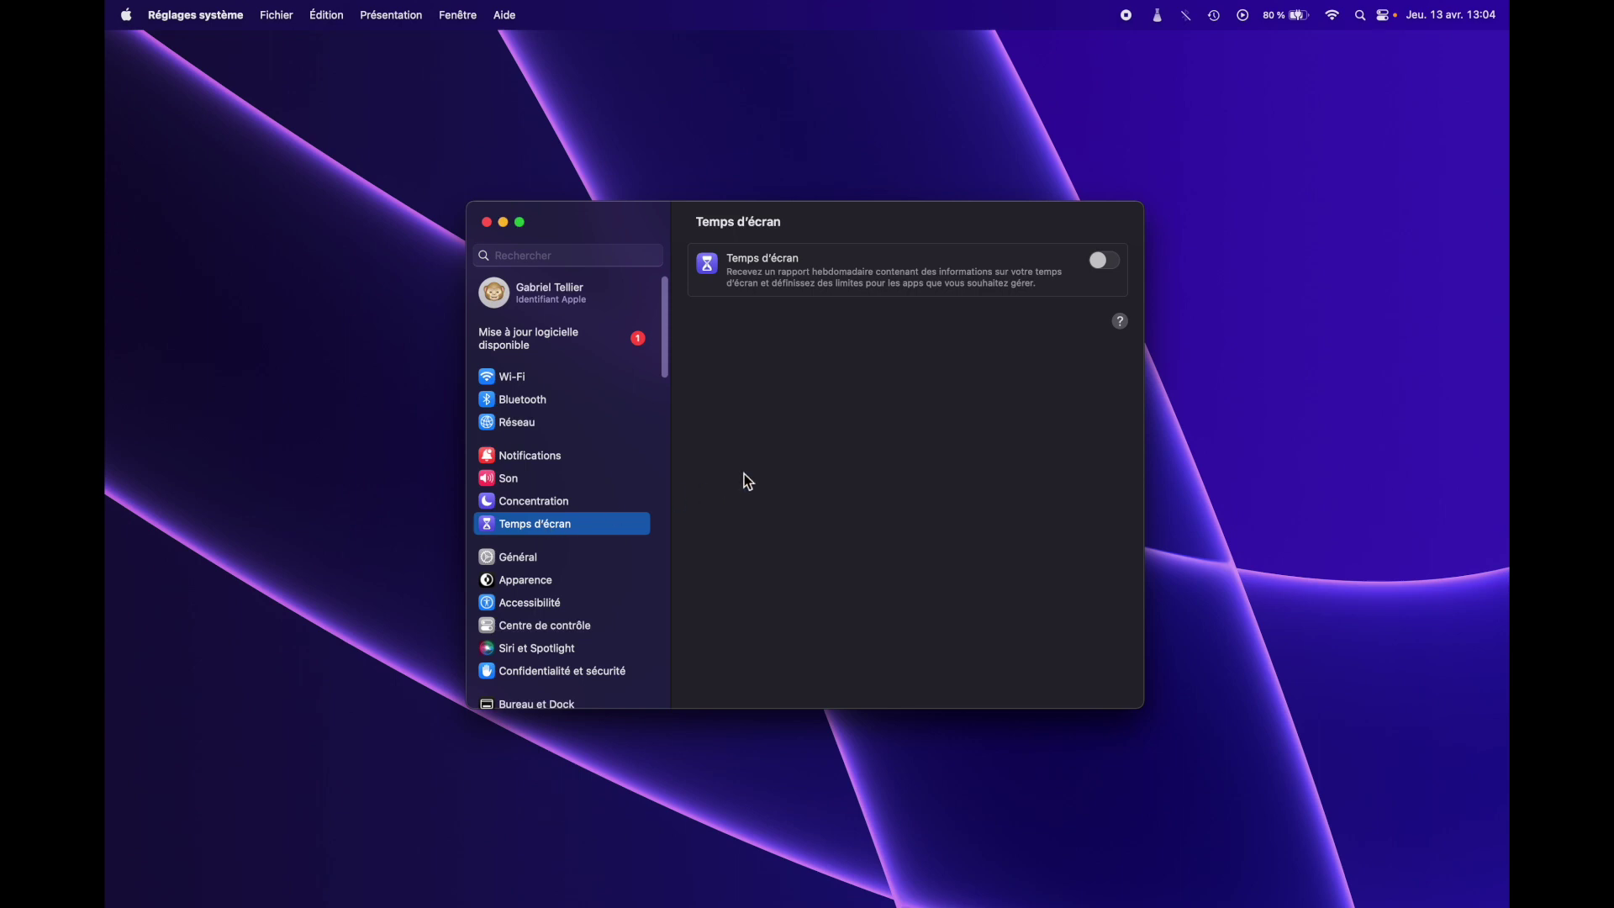
- Switch on Temps d'écran and scroll down to reveal options like Temps d'arrêt and Apps limitées
{"action": "left_click", "coordinate": [1103, 264]}
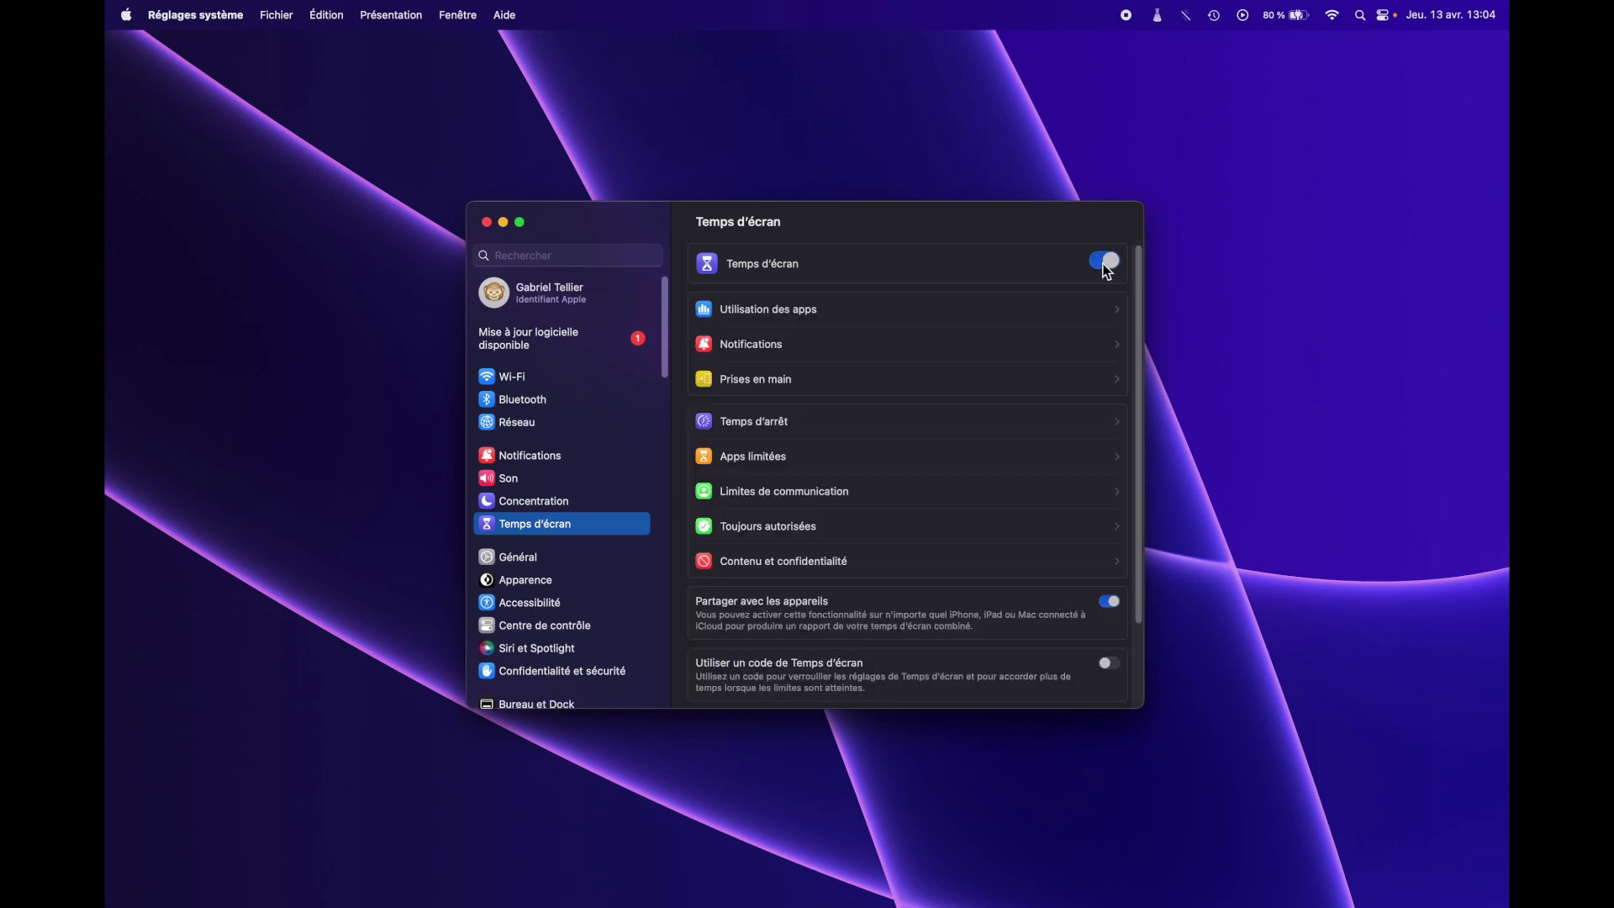
{"action": "scroll", "coordinate": [971, 446], "scroll_direction": "down", "scroll_amount": 3}
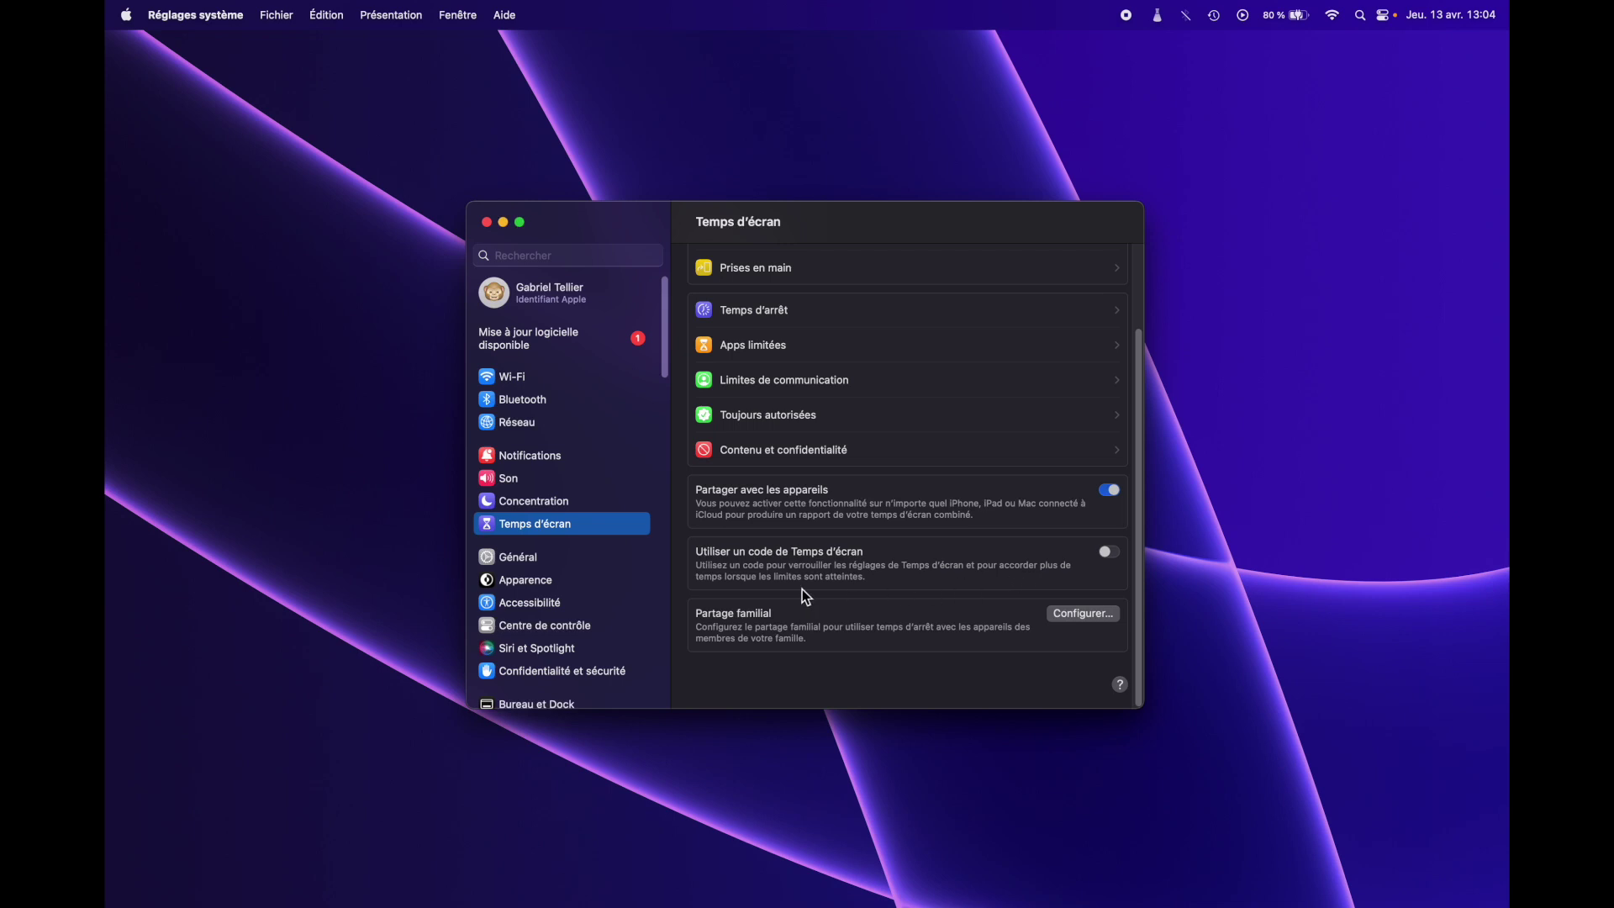
- Set a four-digit Temps d'écran passcode, skipping Apple ID passcode recovery
{"action": "left_click", "coordinate": [1110, 553]}
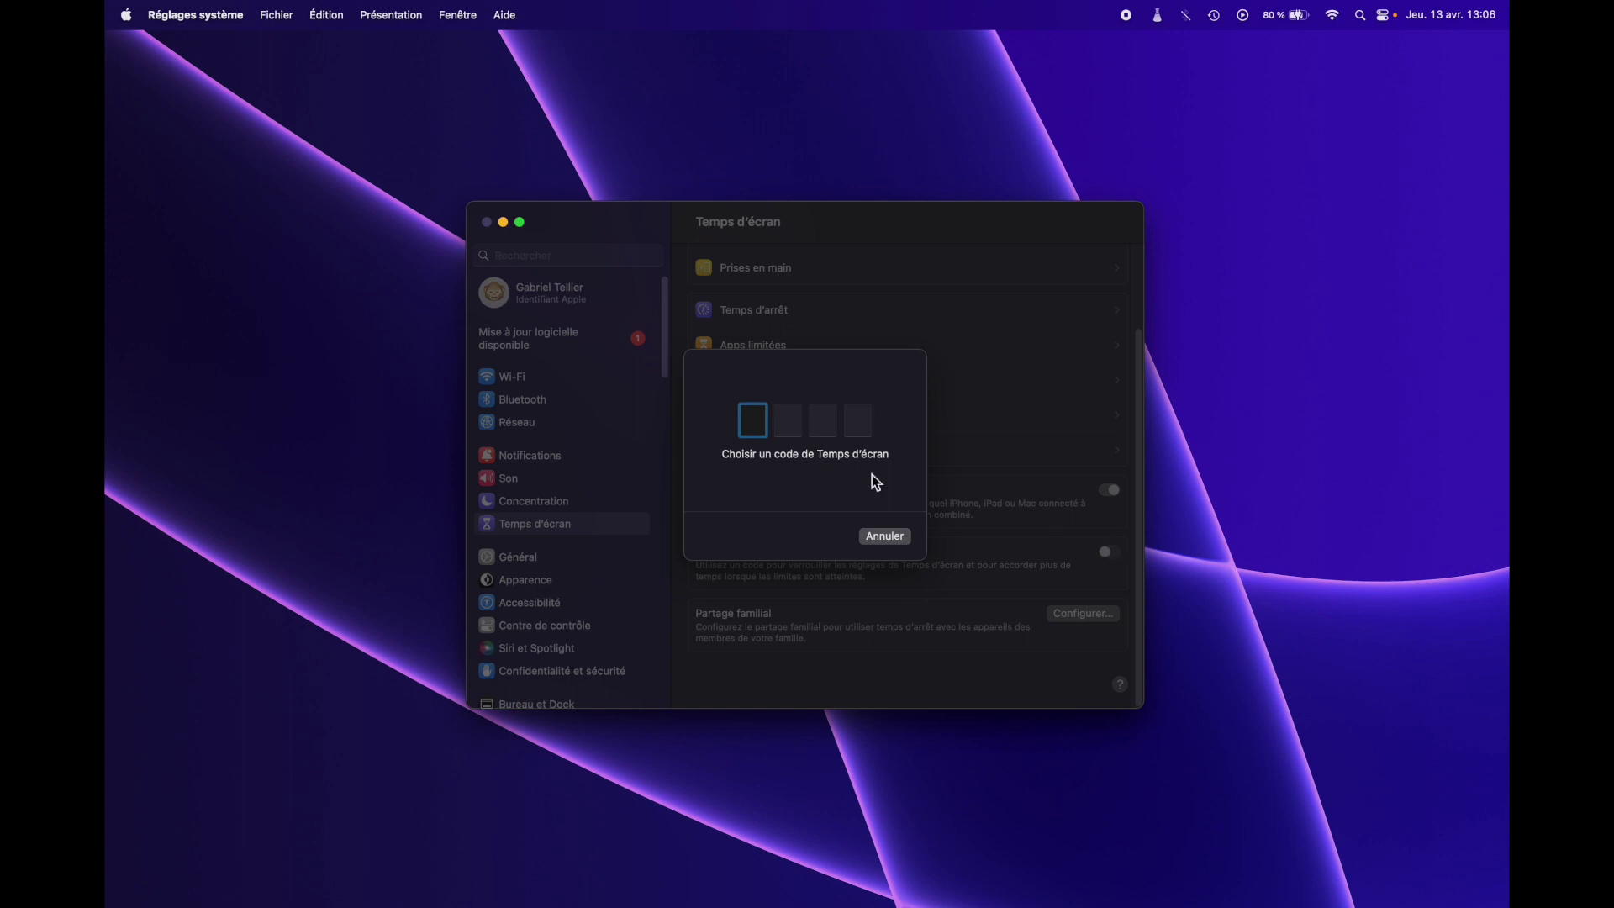
{"action": "type", "text": "1234"}
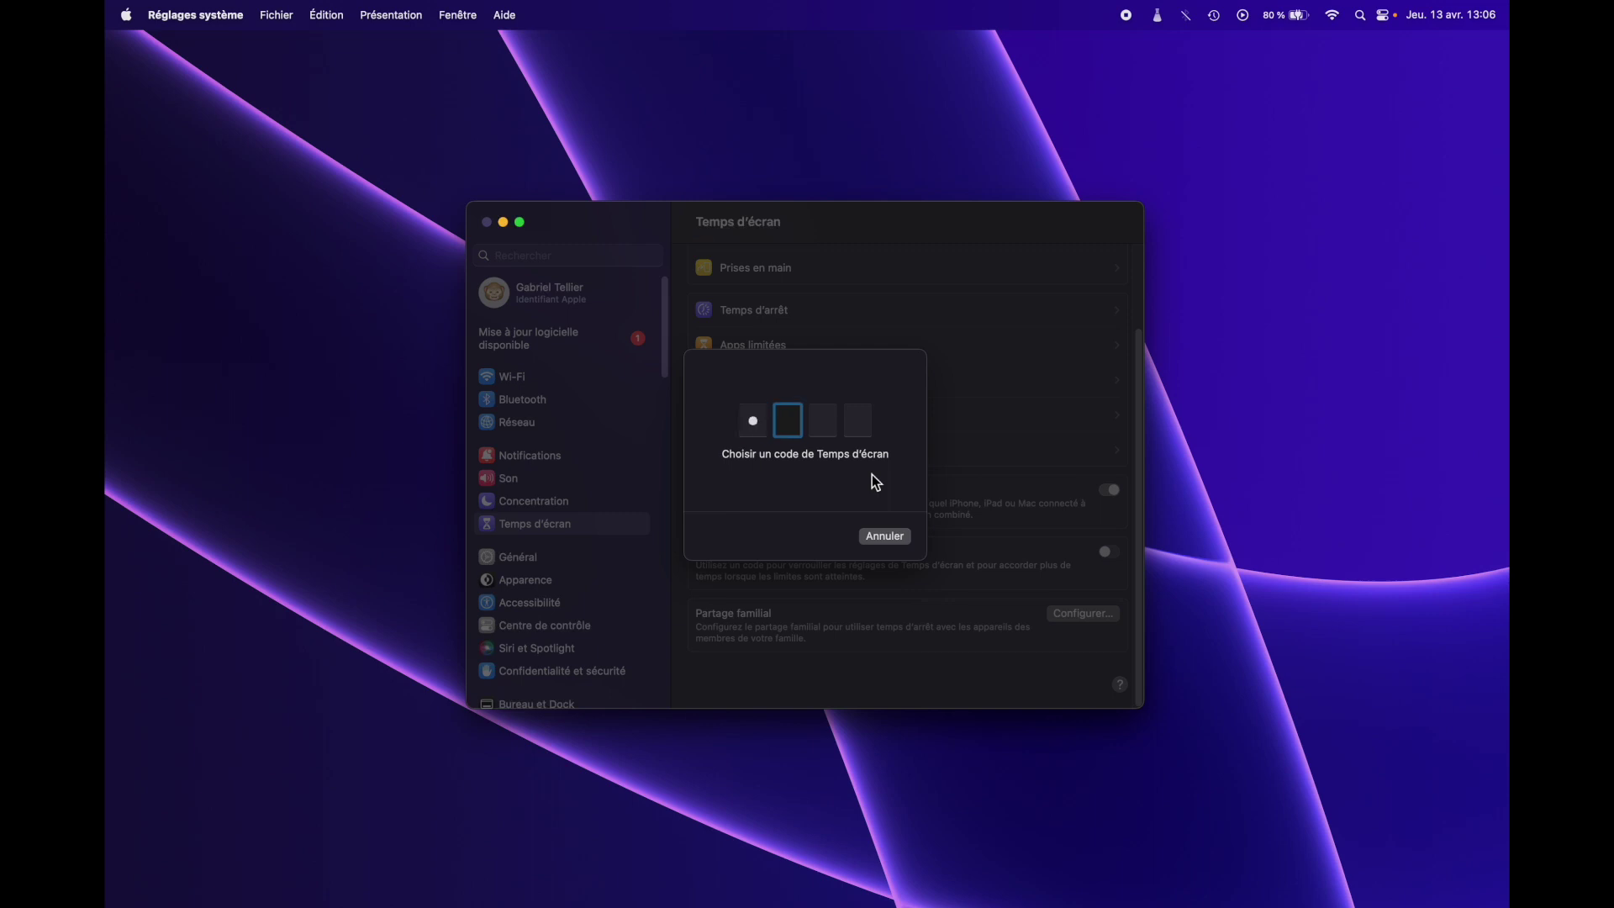
{"action": "type", "text": "1234"}
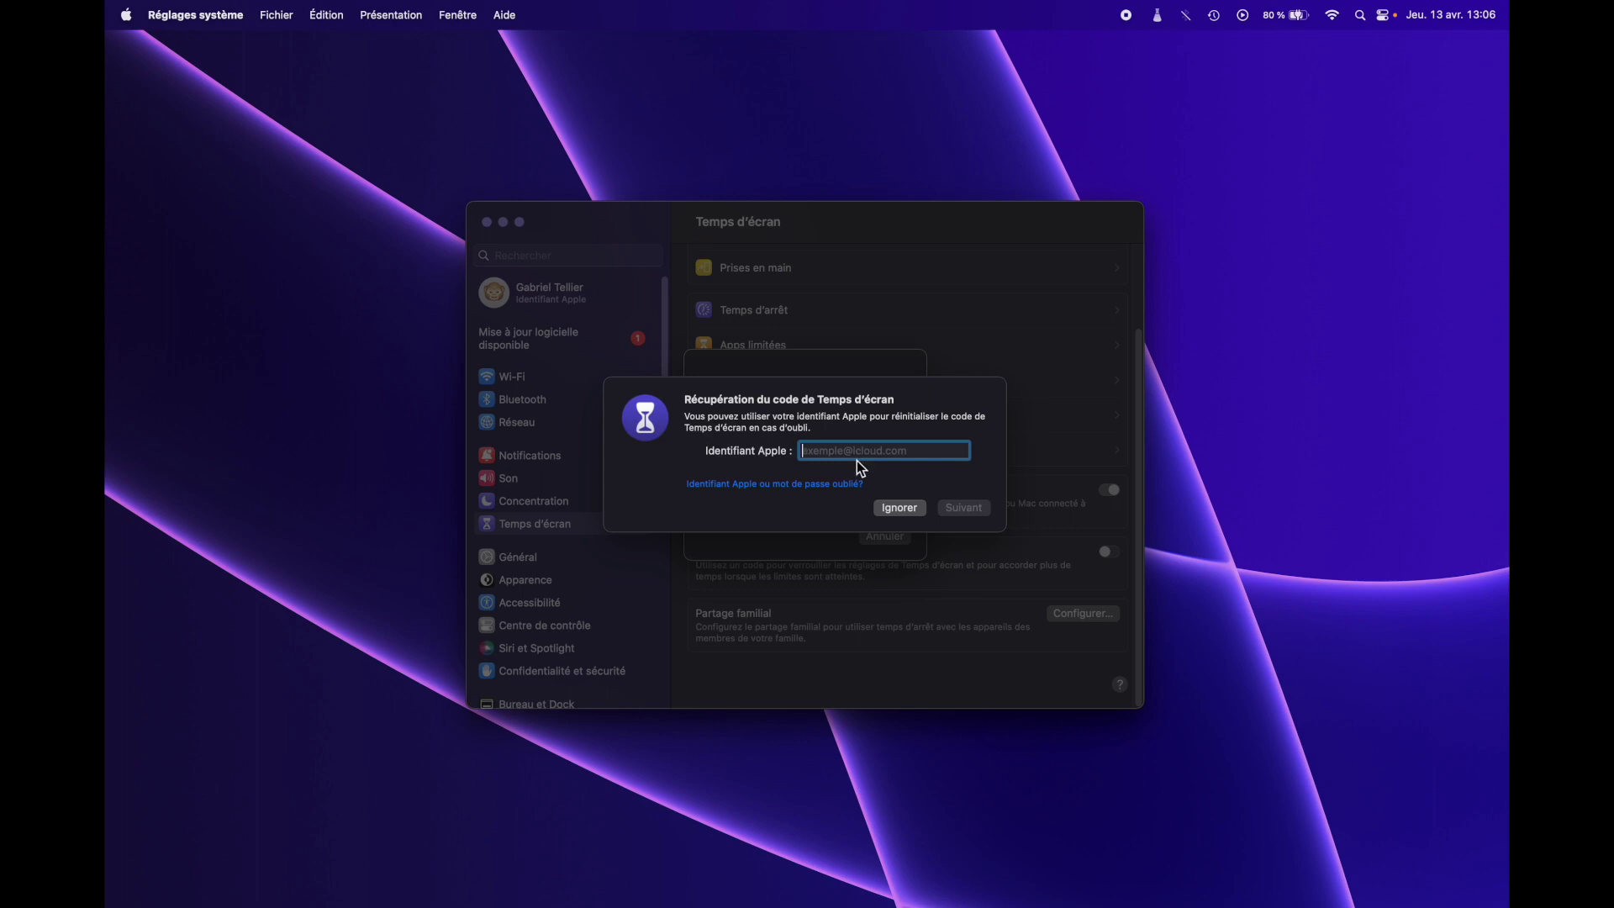
{"action": "left_click", "coordinate": [900, 509]}
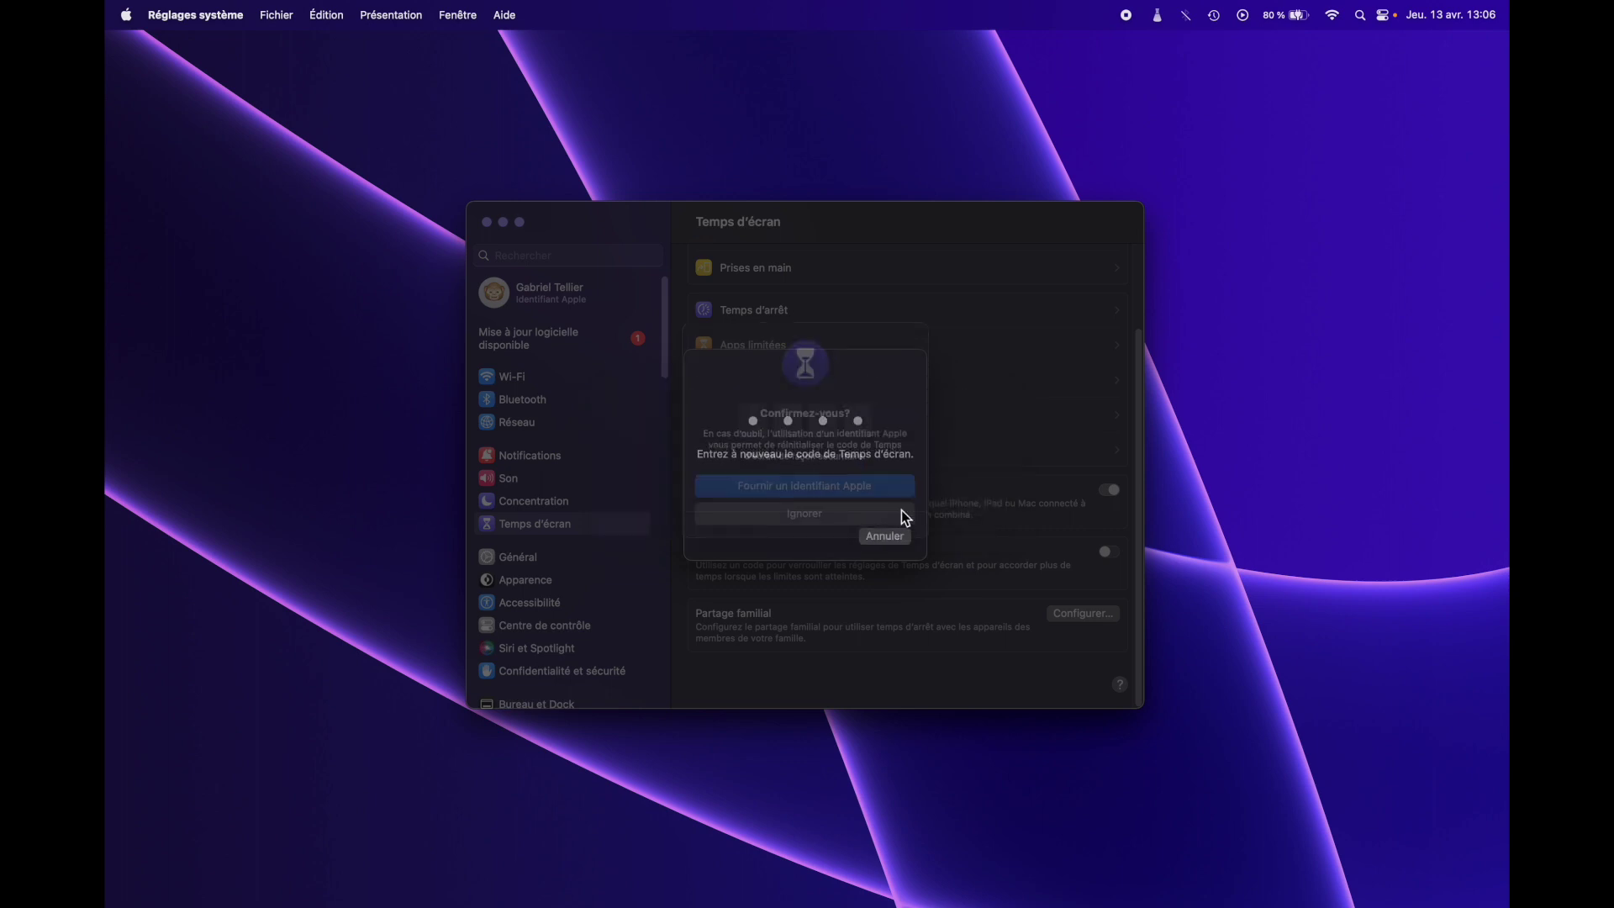
{"action": "left_click", "coordinate": [794, 542]}
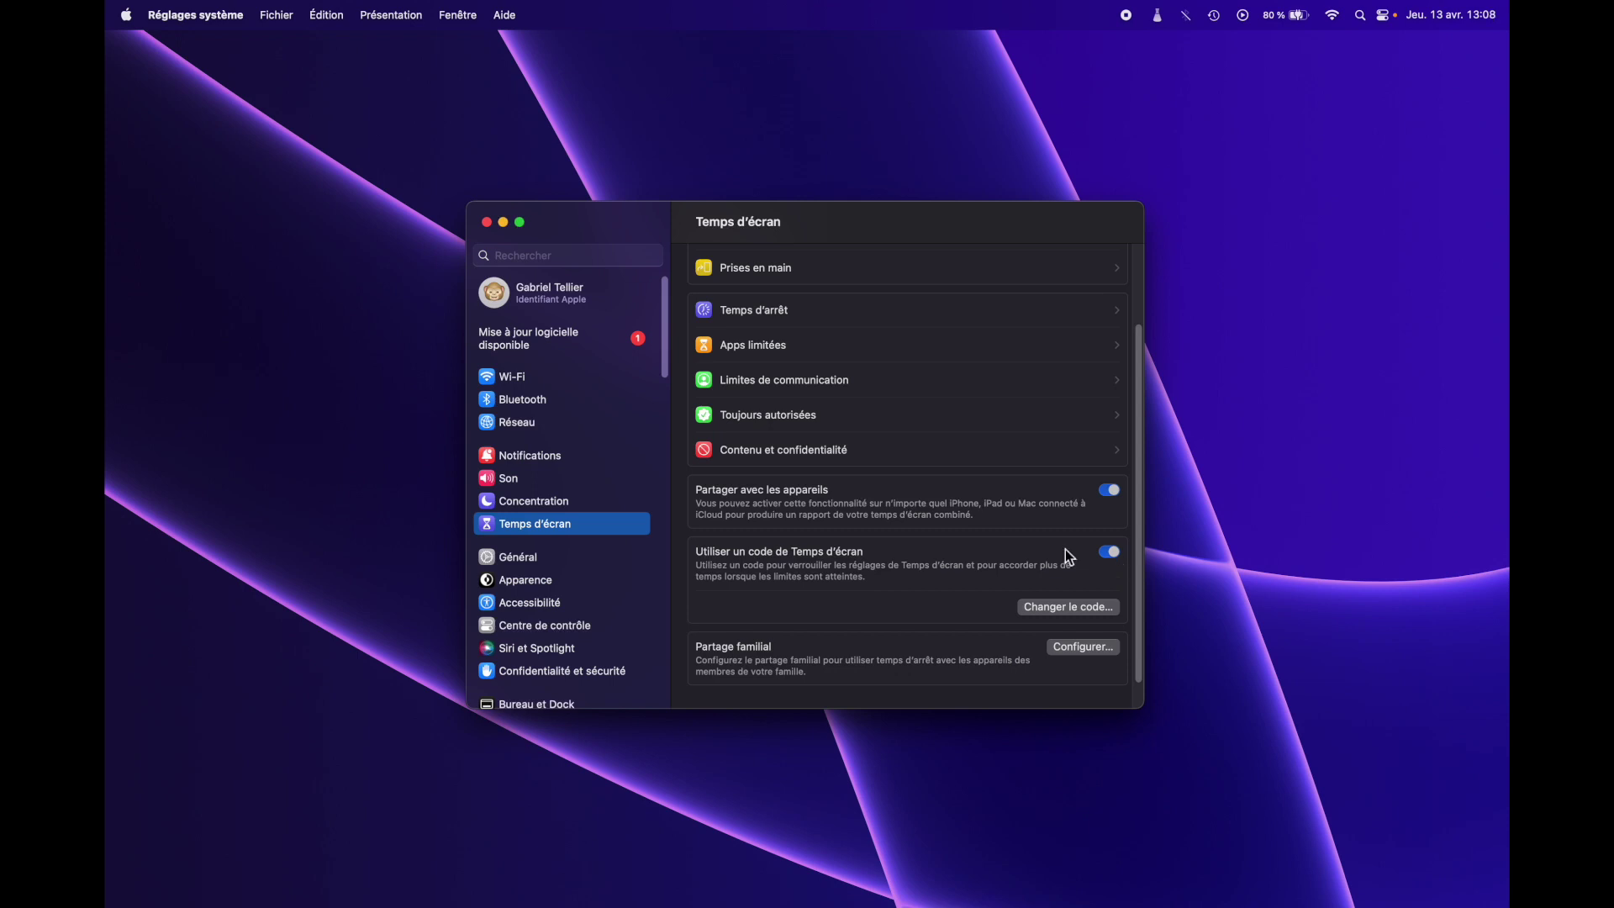
- In Apps limitées, add a 1 h everyday limit for Les Sims™ 2 : Super Collection, entering the passcode
{"action": "left_click", "coordinate": [741, 348]}
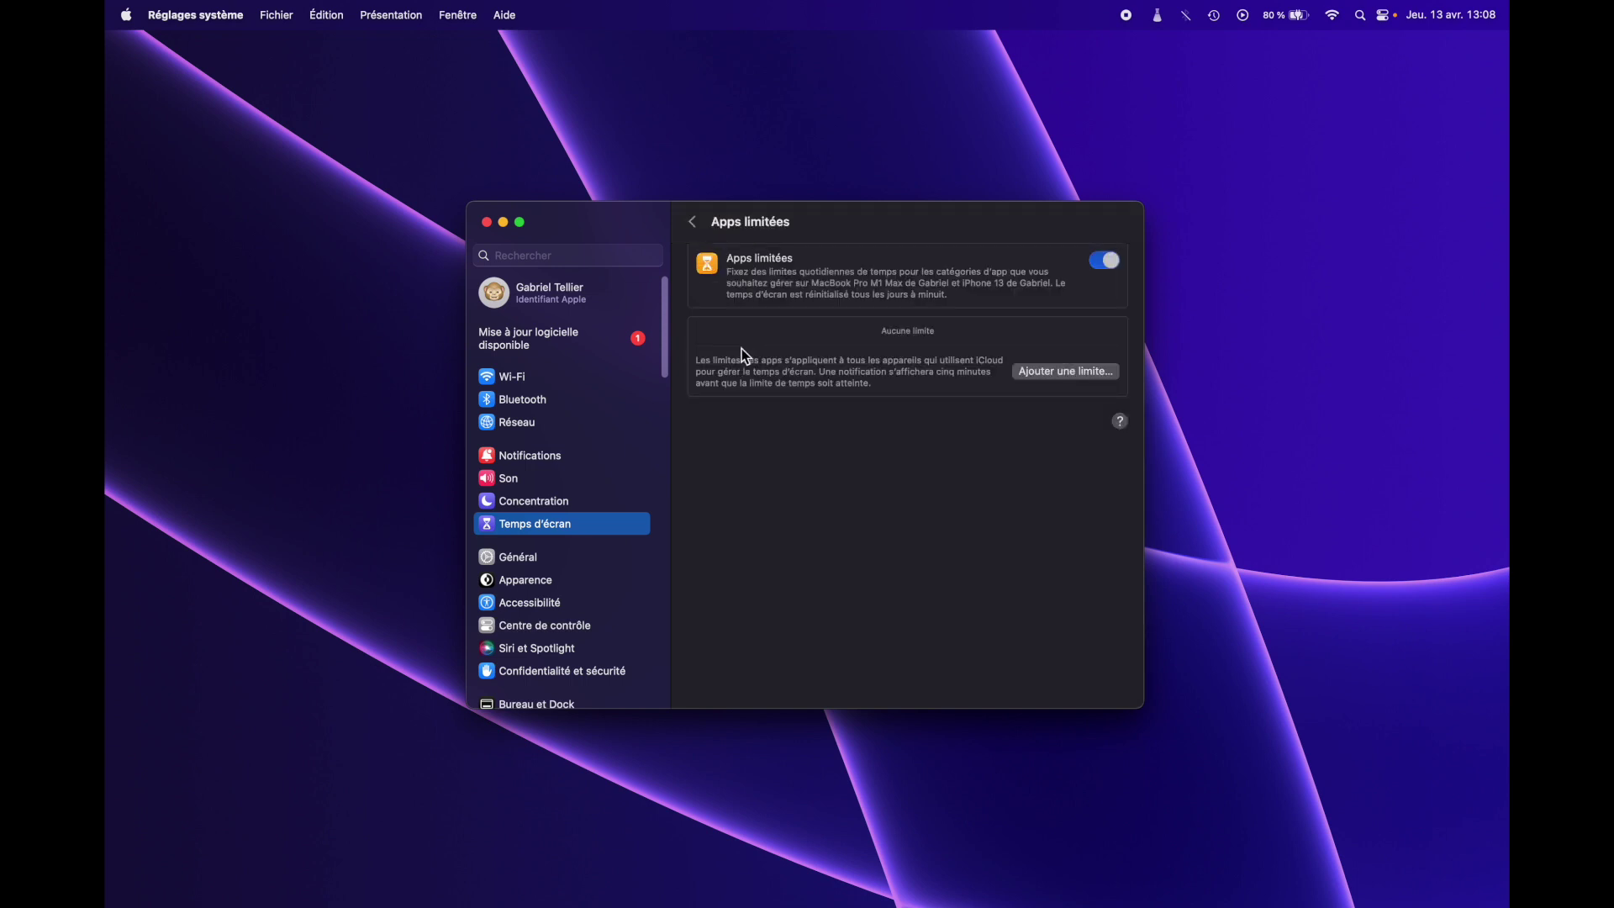
{"action": "left_click", "coordinate": [1039, 375]}
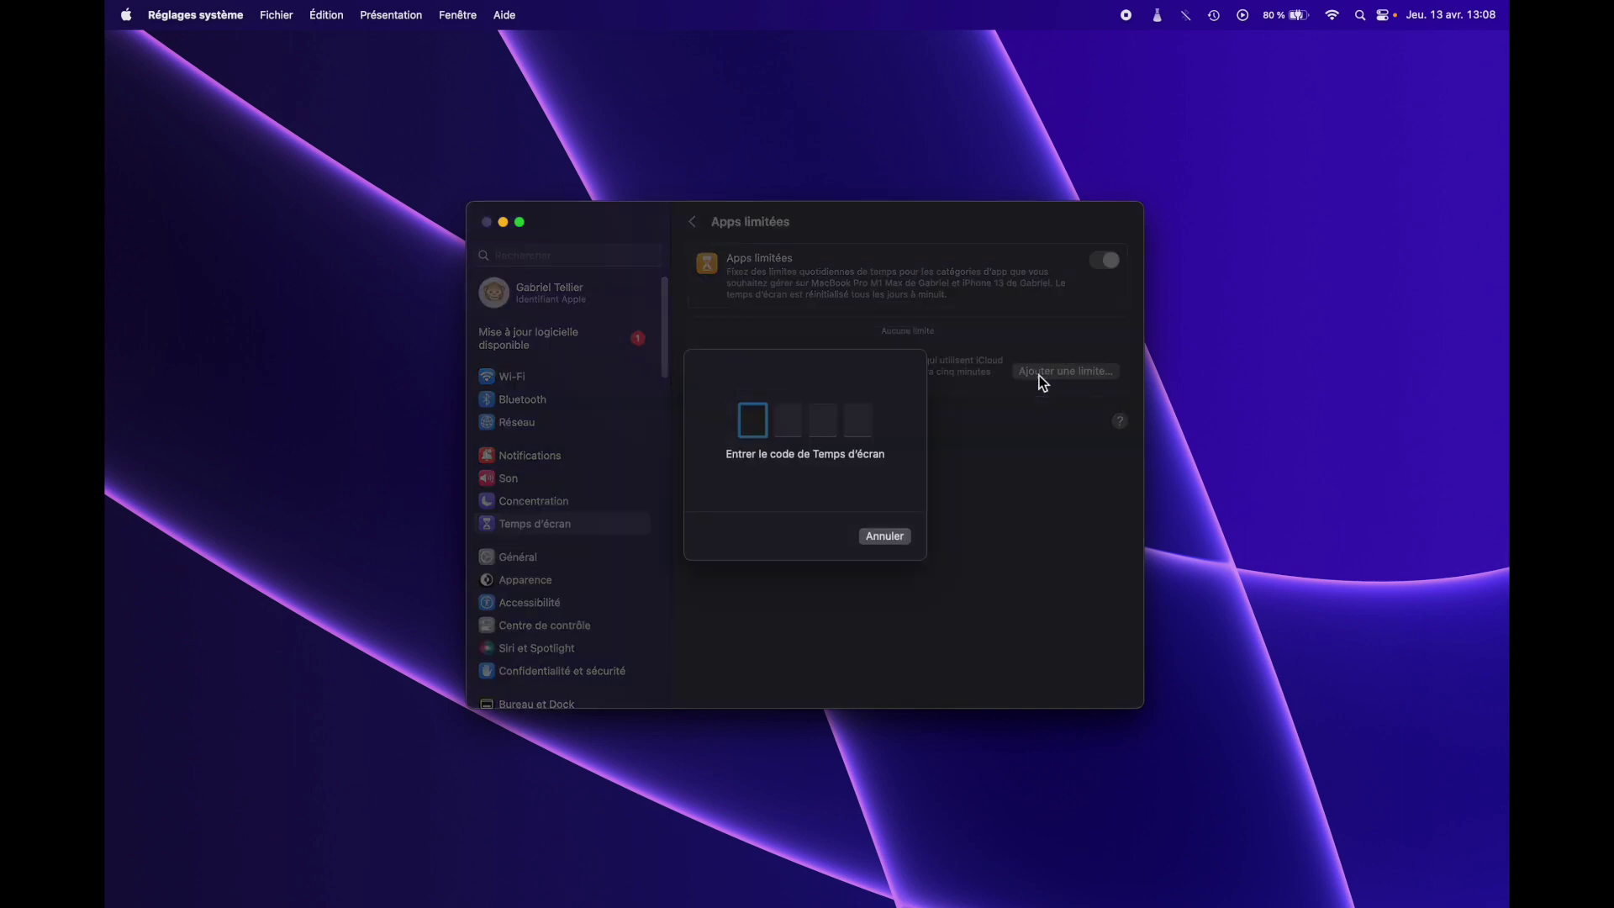
{"action": "type", "text": "1234"}
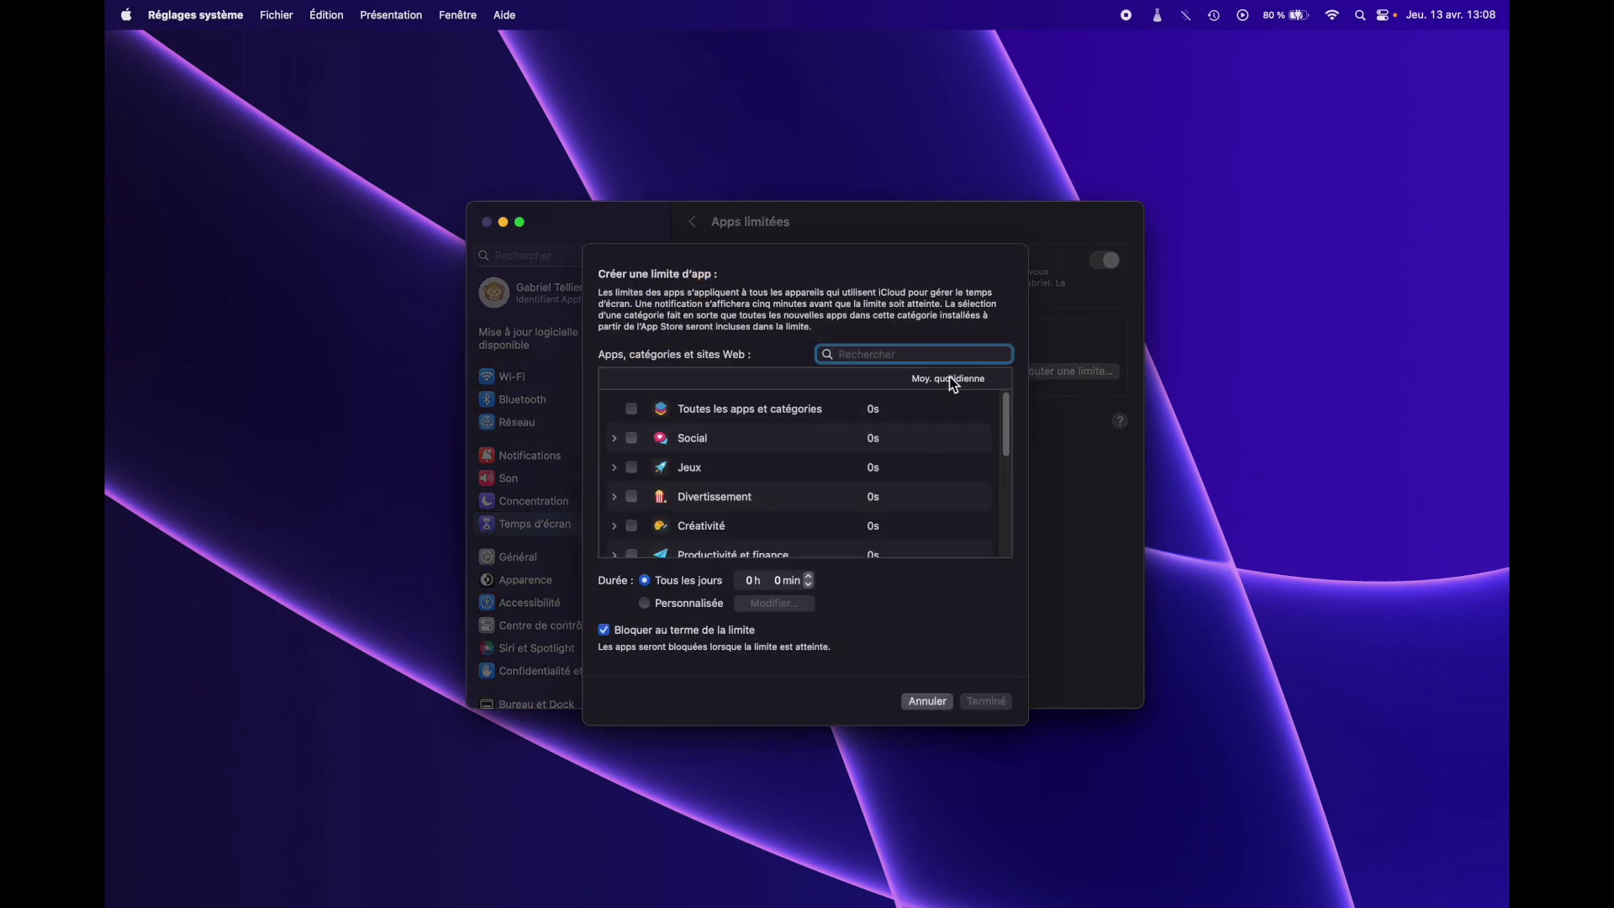
{"action": "type", "text": "saf"}
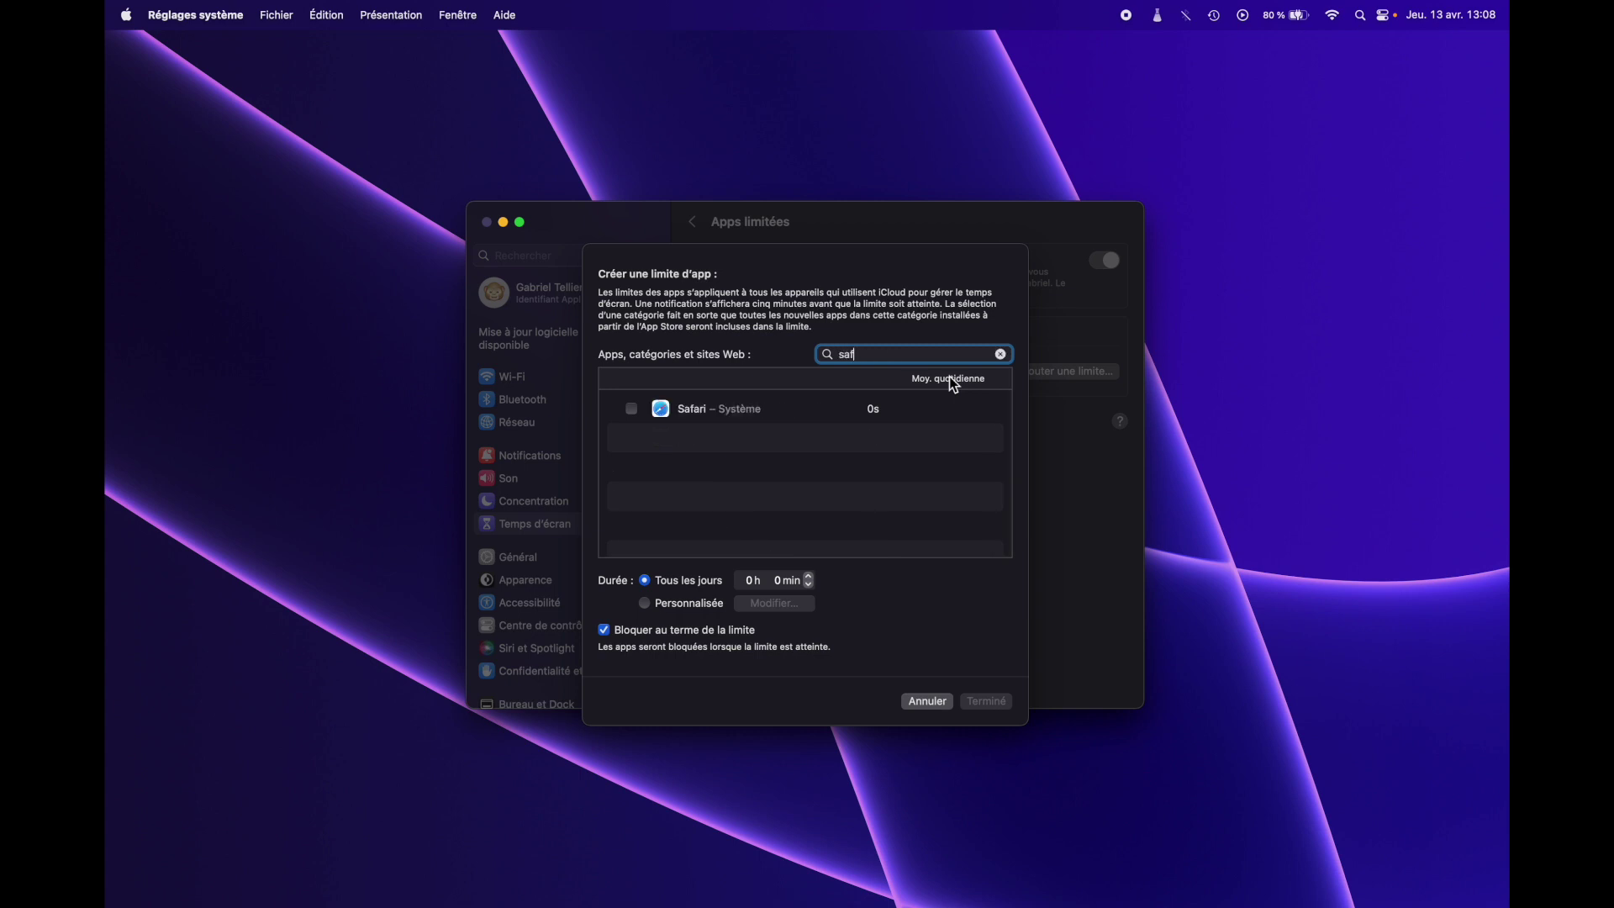
{"action": "type", "text": "a"}
{"action": "key", "text": "BackSpace"}
{"action": "key", "text": "BackSpace"}
{"action": "key", "text": "BackSpace"}
{"action": "key", "text": "BackSpace"}
{"action": "type", "text": "les"}
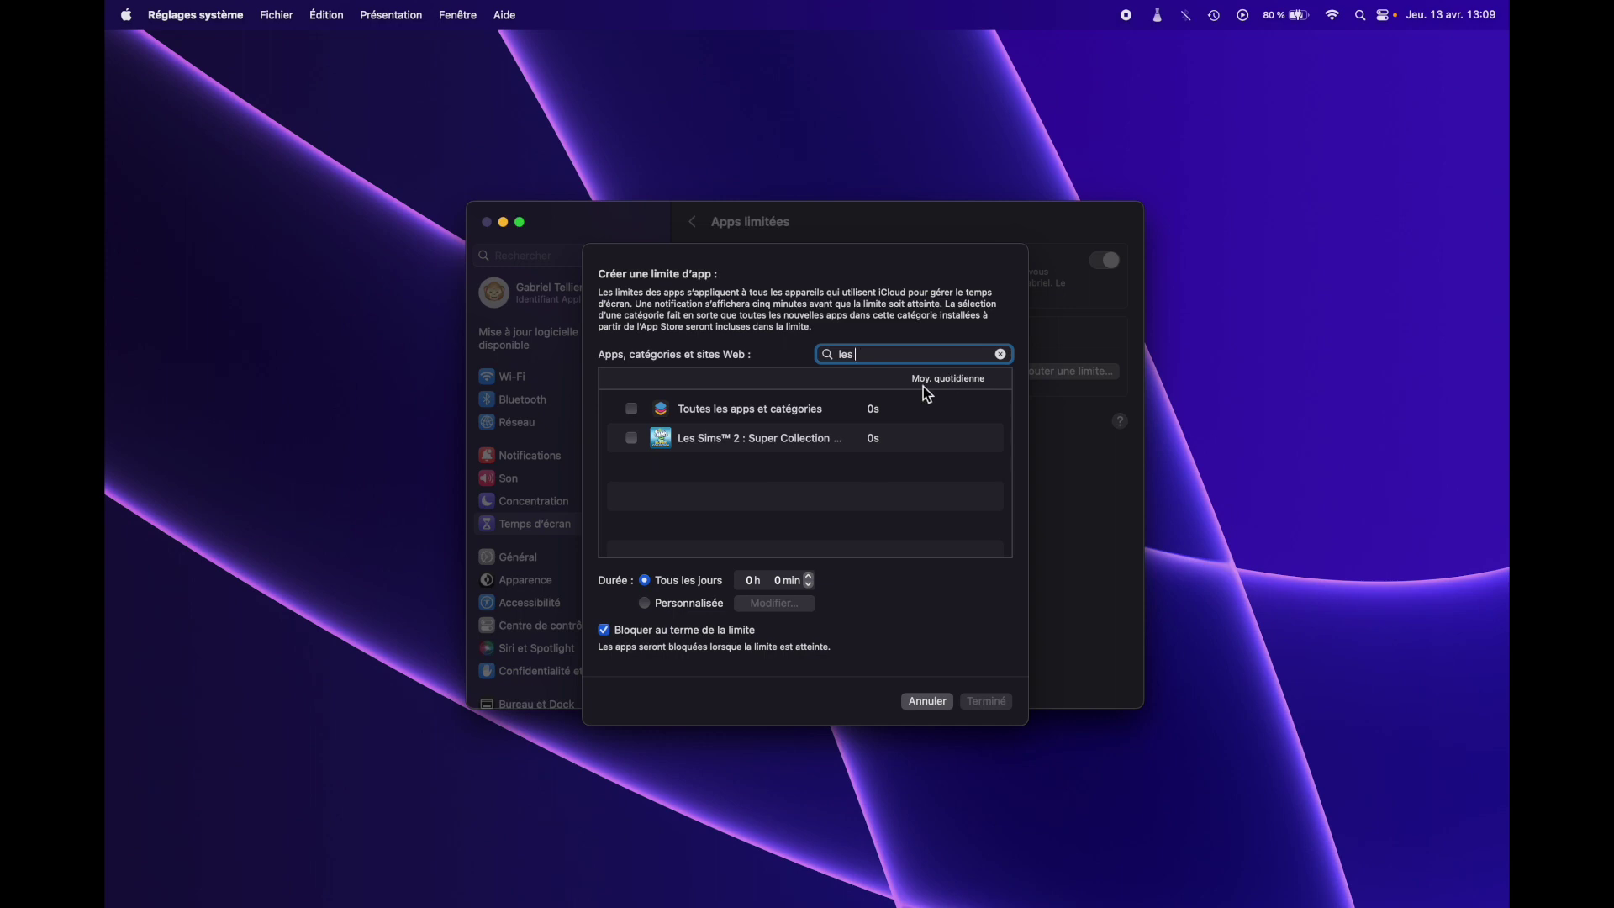
{"action": "left_click", "coordinate": [631, 438]}
{"action": "left_click", "coordinate": [810, 577]}
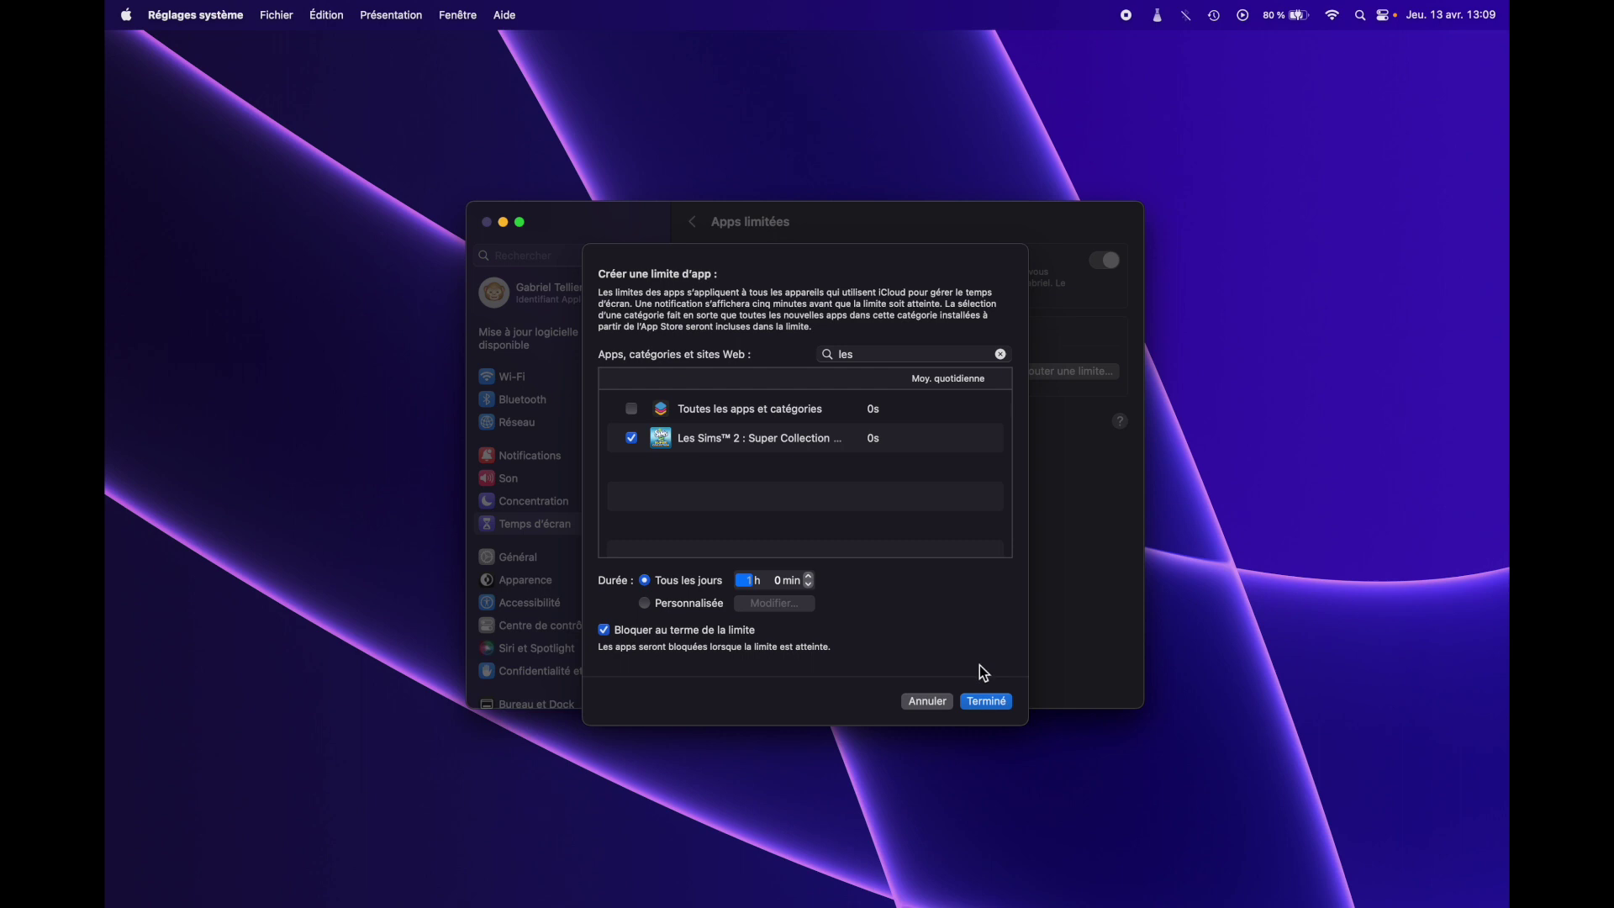
{"action": "left_click", "coordinate": [992, 708]}
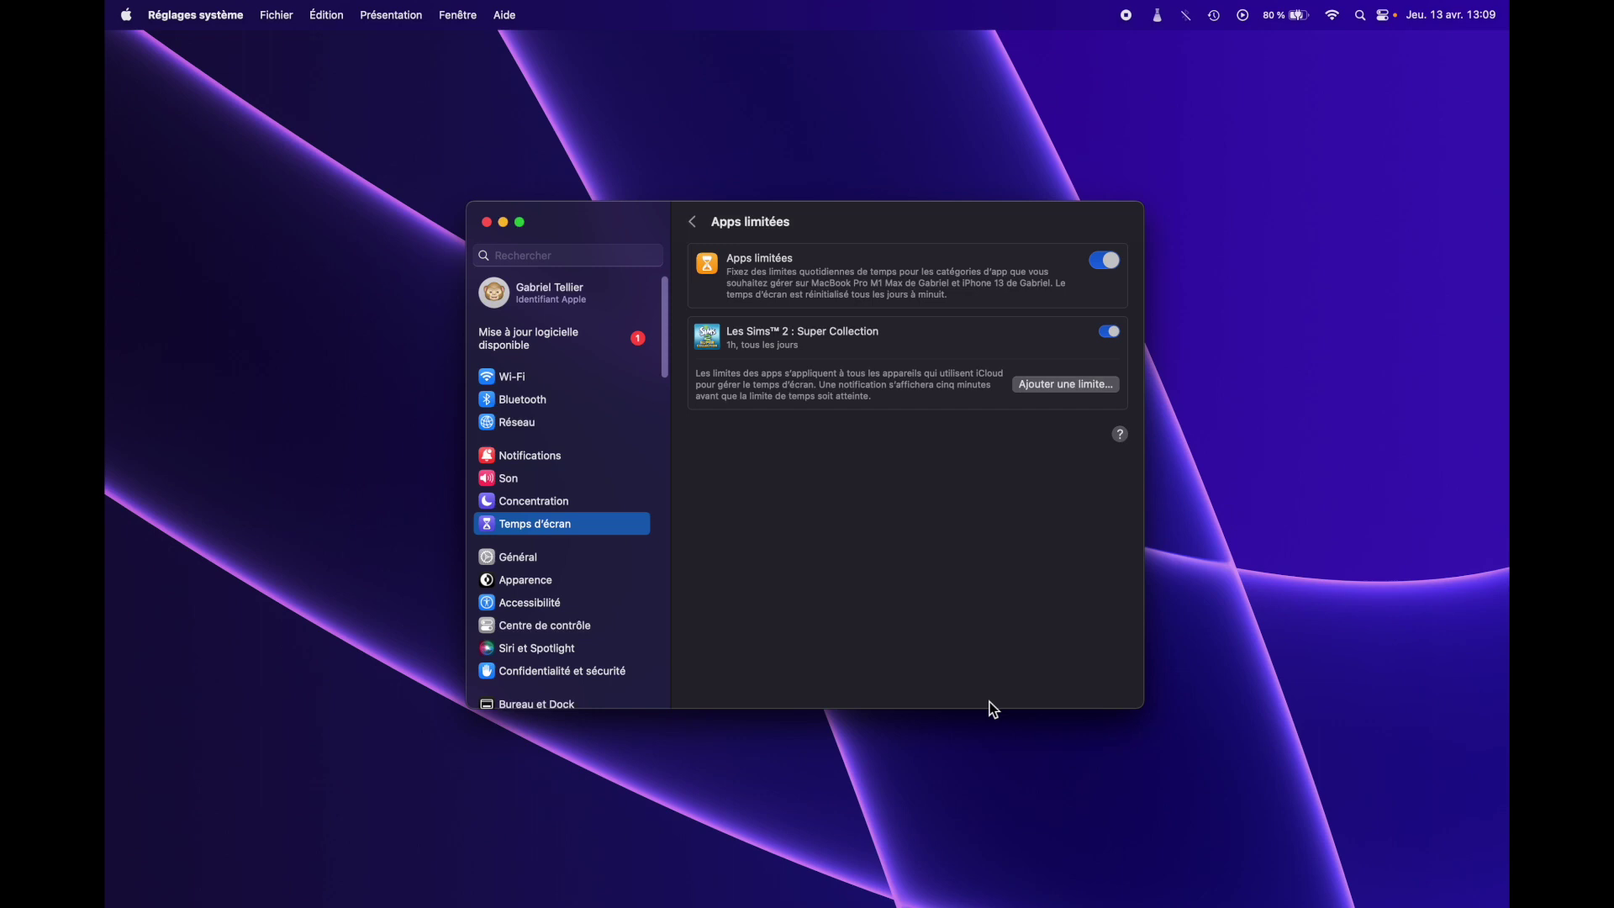
- Start and cancel another app limit, then switch off Apps limitées
{"action": "left_click", "coordinate": [1070, 390]}
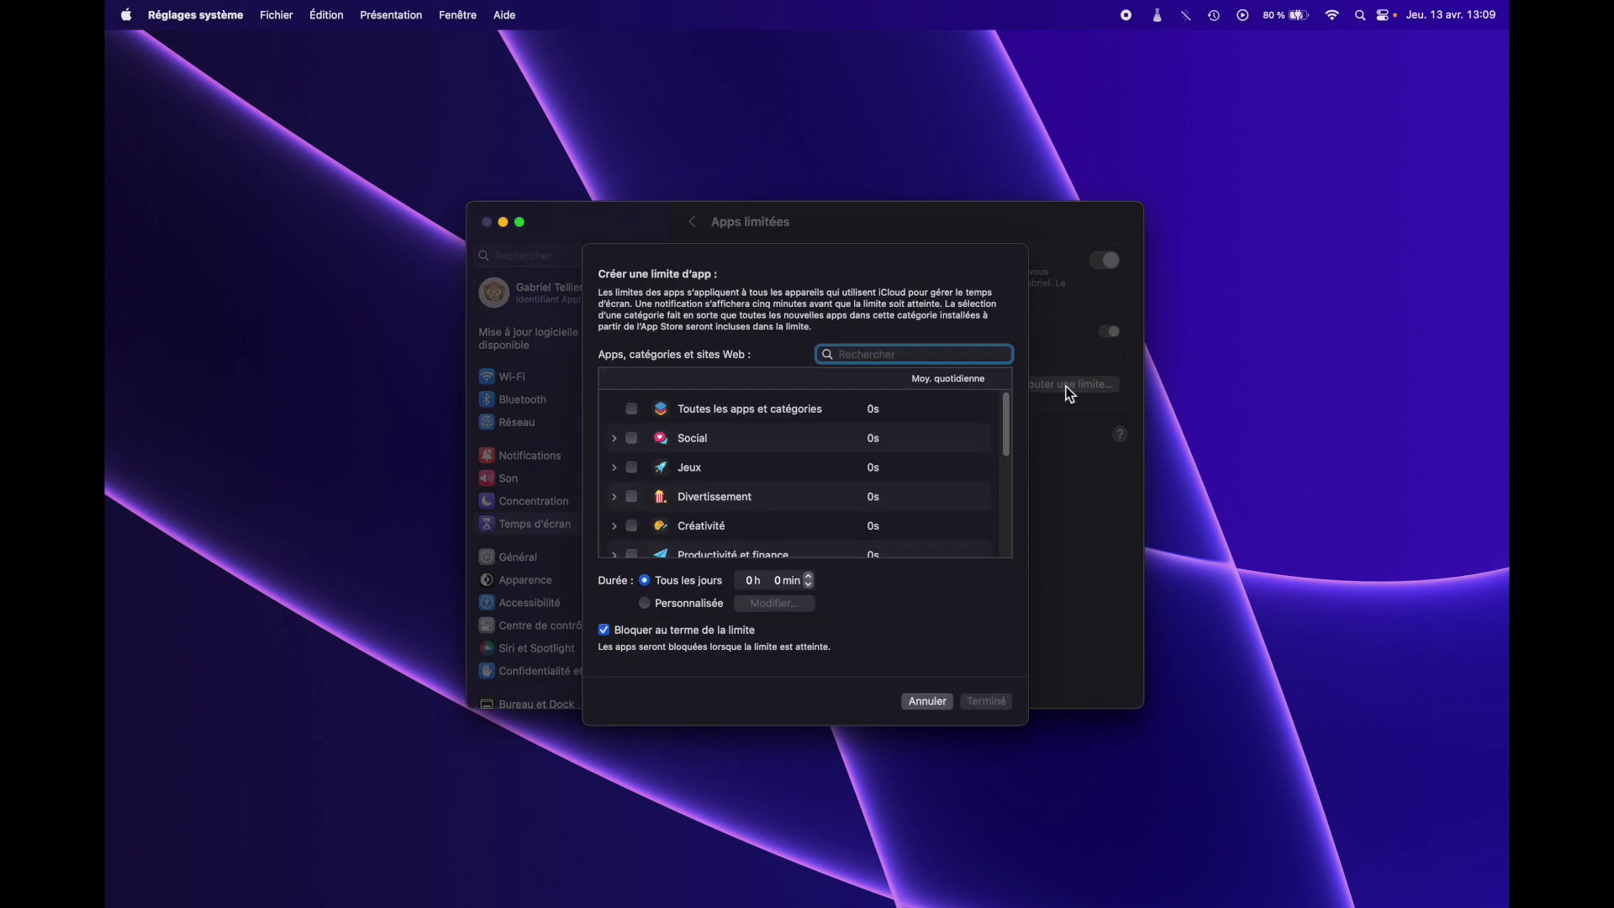
{"action": "left_click", "coordinate": [940, 703]}
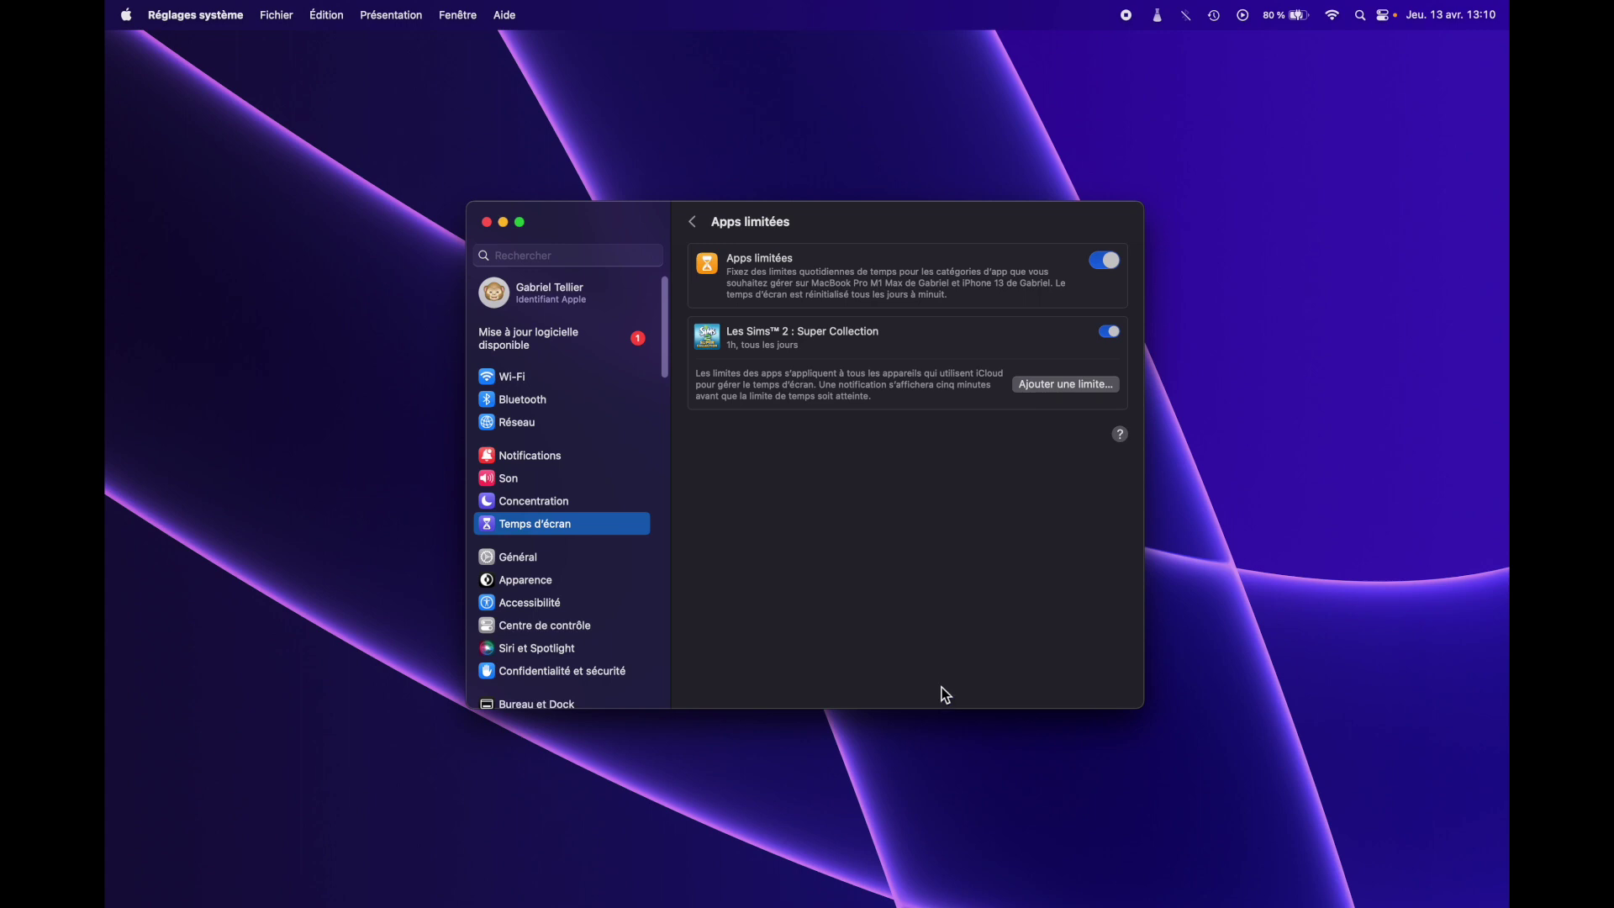
{"action": "left_click", "coordinate": [1106, 262]}
- Re-enable Apps limitées, then delete the Les Sims™ 2 limit via Modifier… and confirm
{"action": "left_click", "coordinate": [1099, 263]}
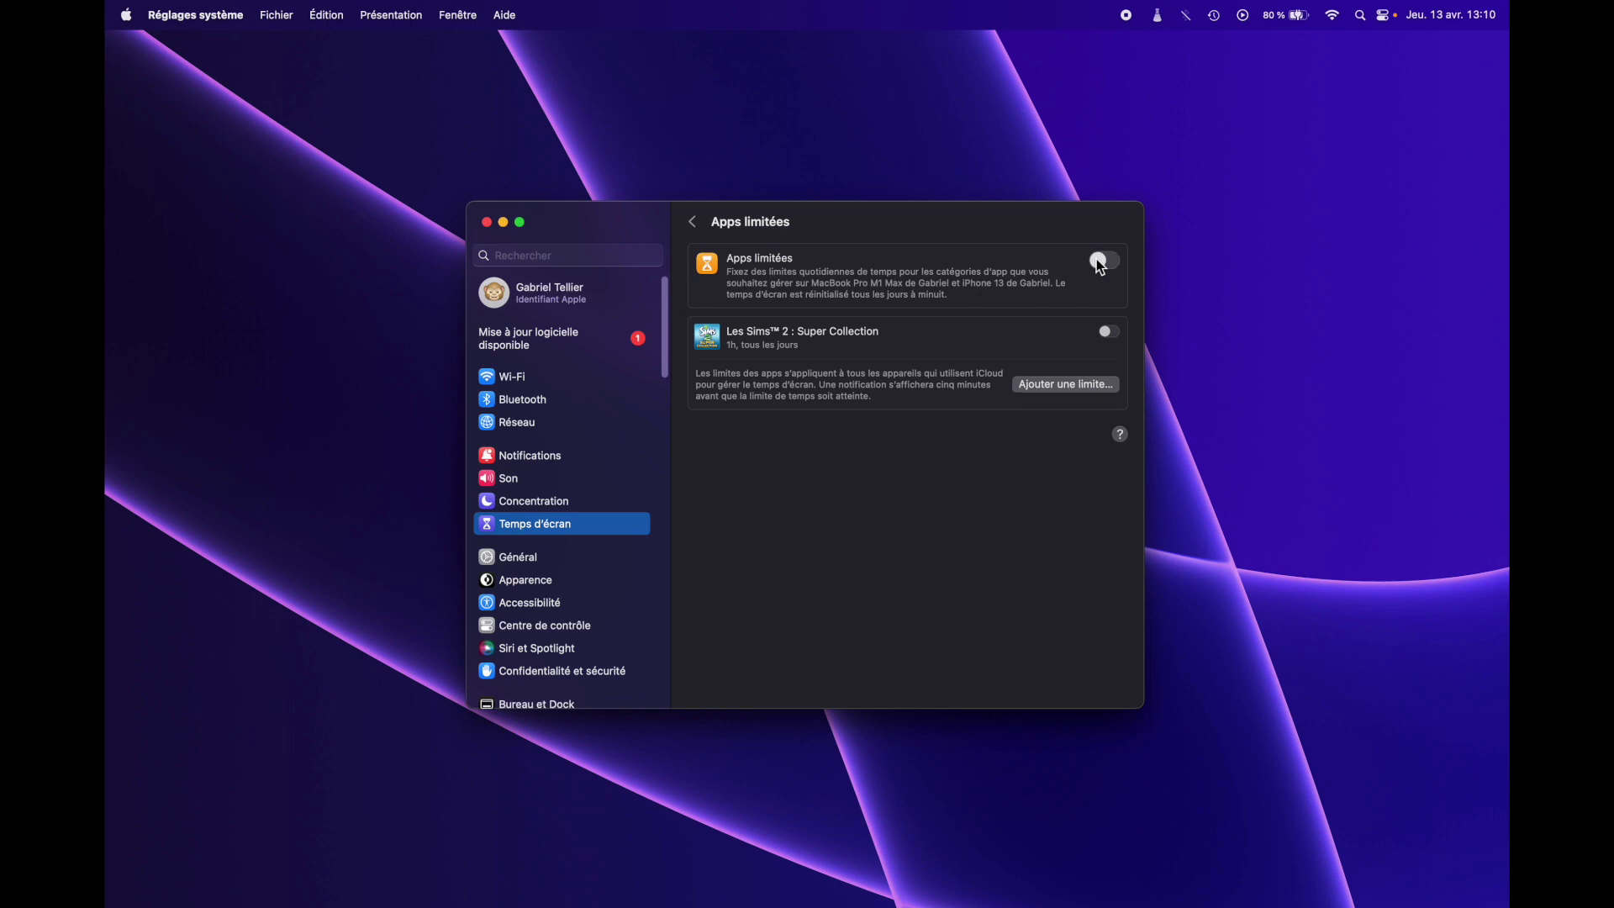
{"action": "left_click", "coordinate": [1110, 333]}
{"action": "left_click", "coordinate": [1059, 333]}
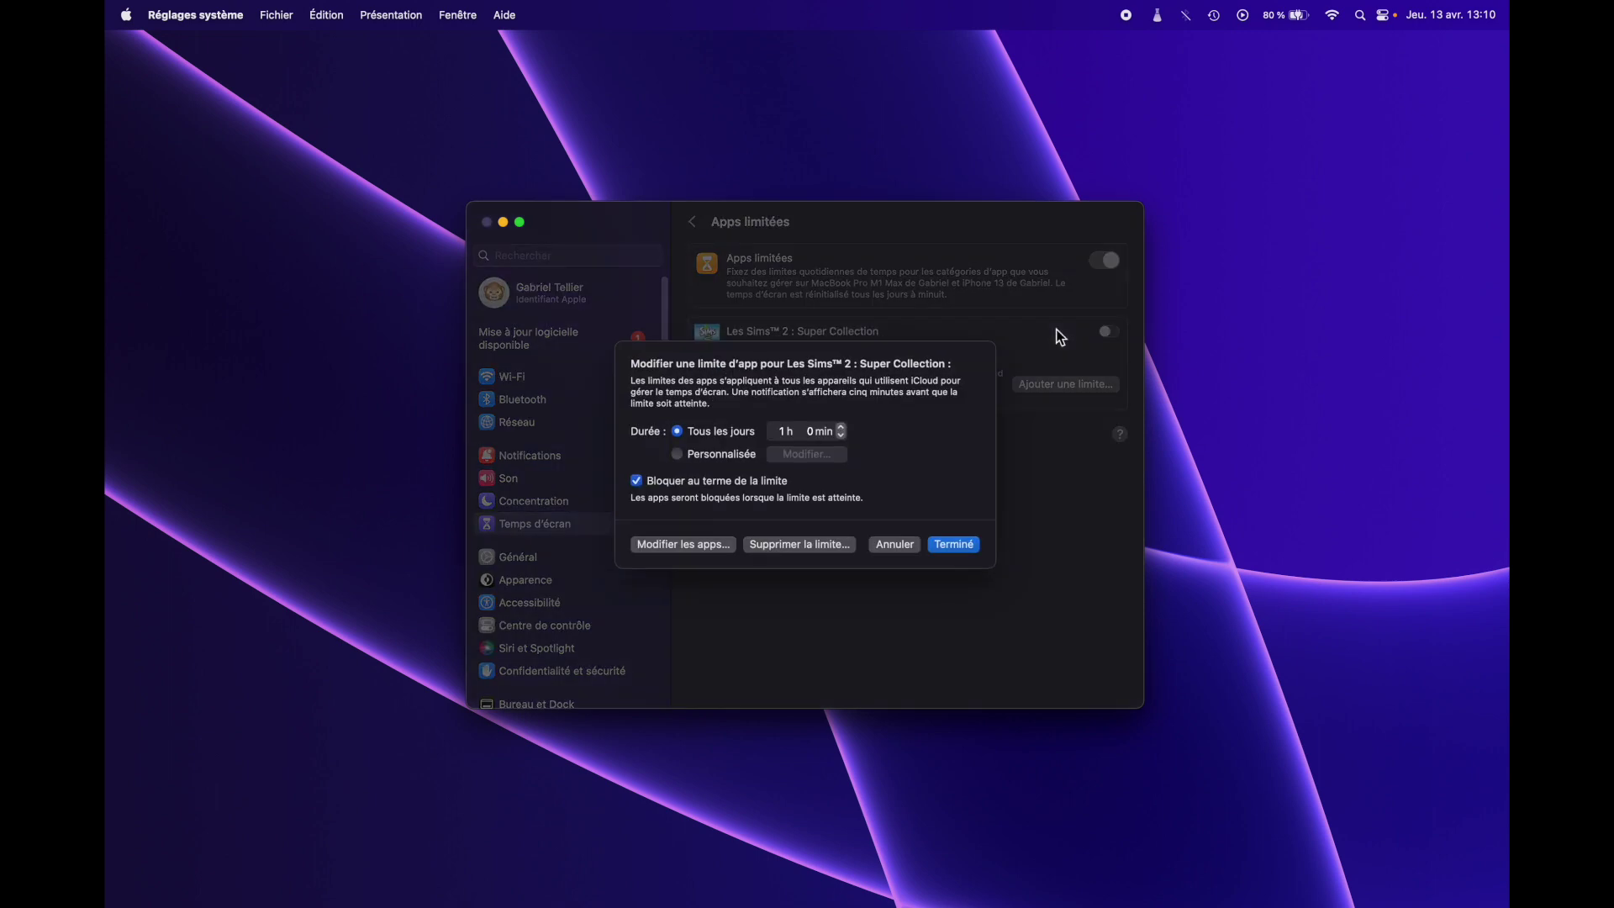
{"action": "left_click", "coordinate": [781, 545]}
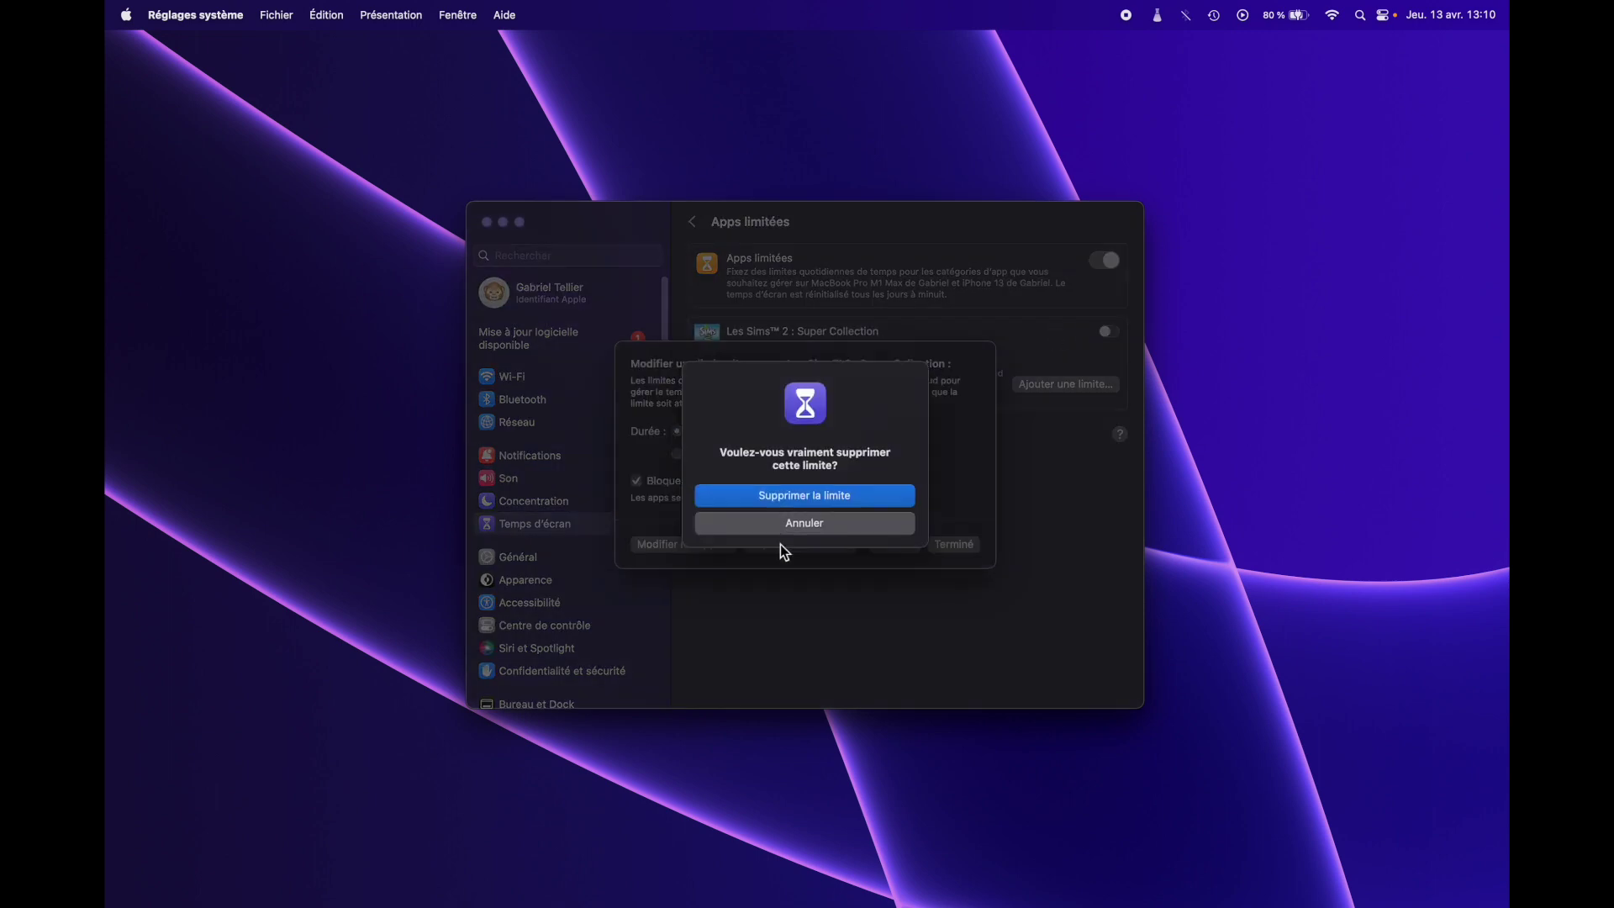
{"action": "left_click", "coordinate": [810, 499]}
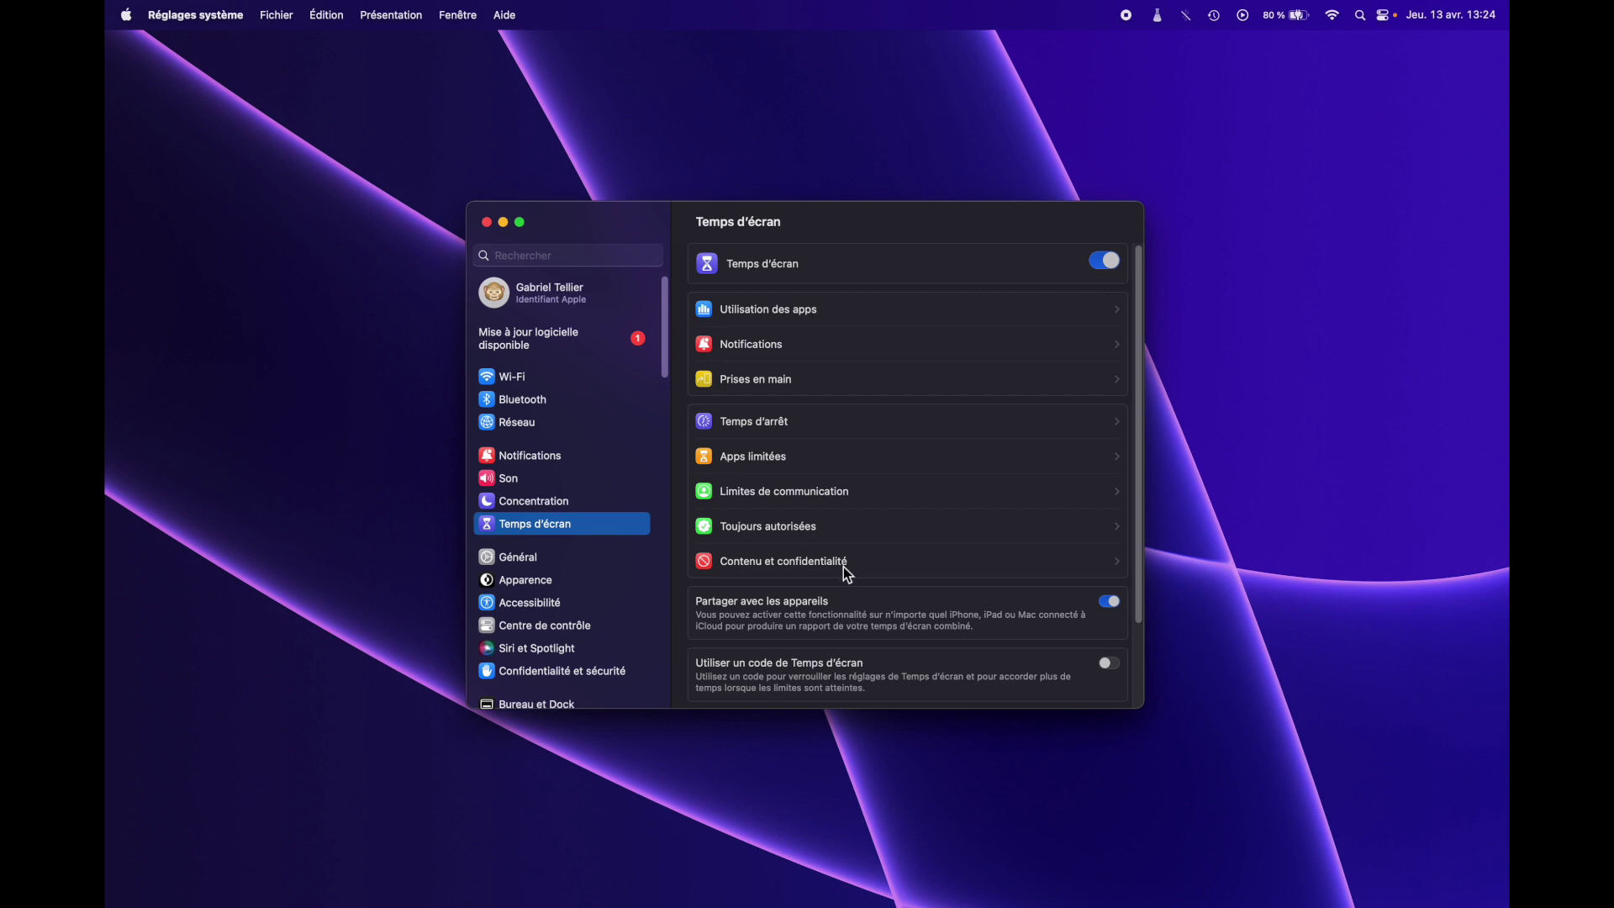
- Switch off 'Utiliser un code de Temps d'écran', entering the current passcode
{"action": "left_click", "coordinate": [792, 565]}
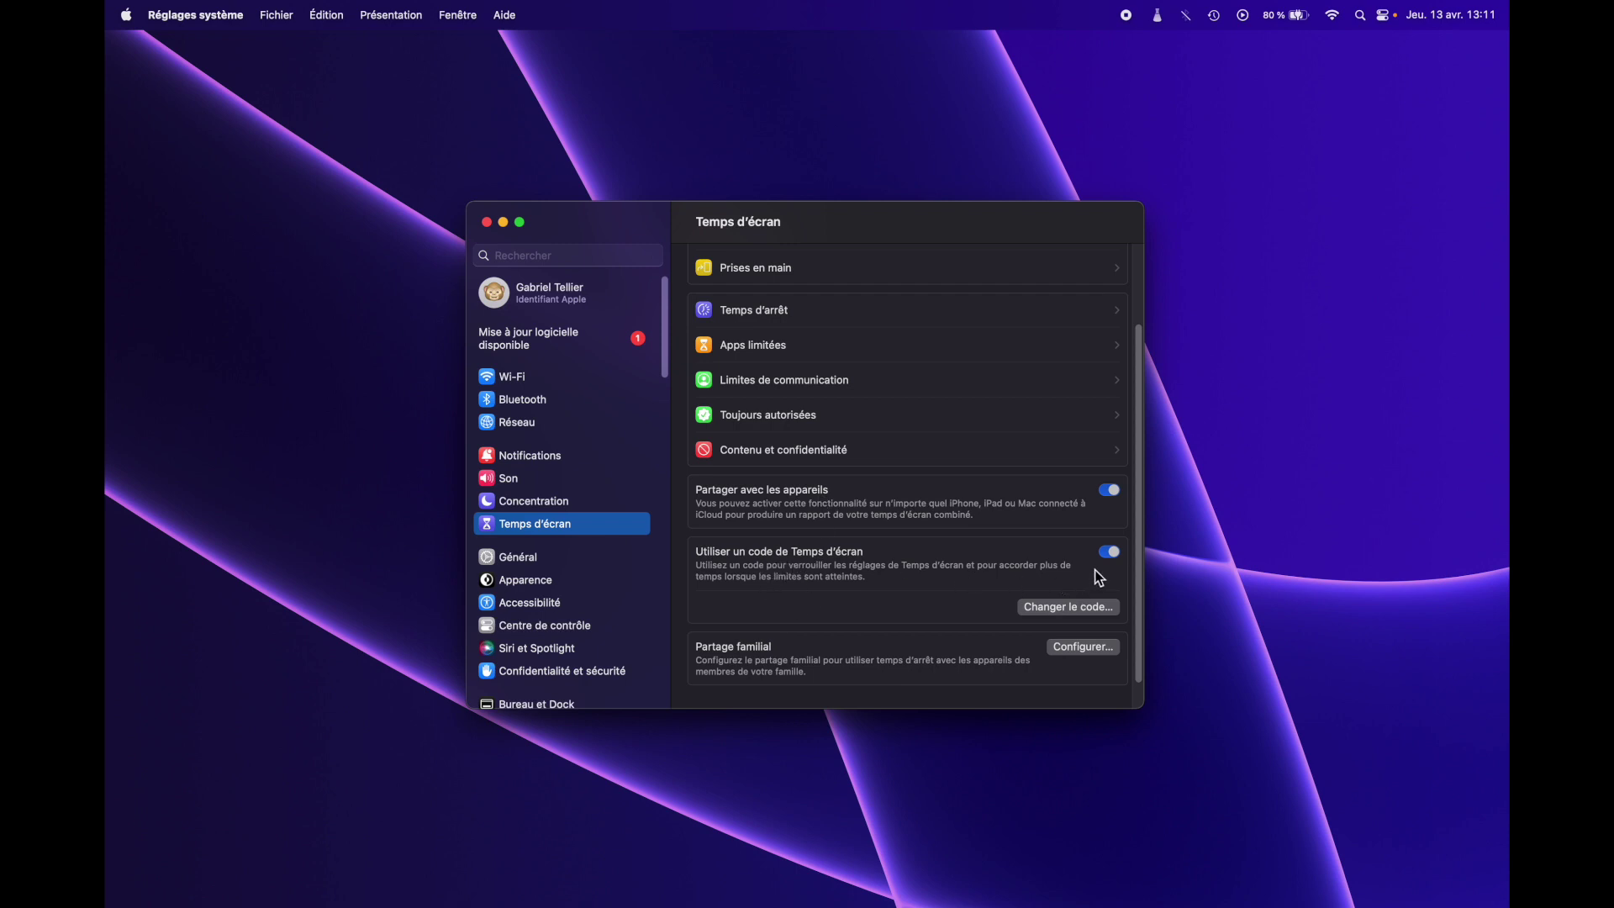
{"action": "left_click", "coordinate": [1062, 612]}
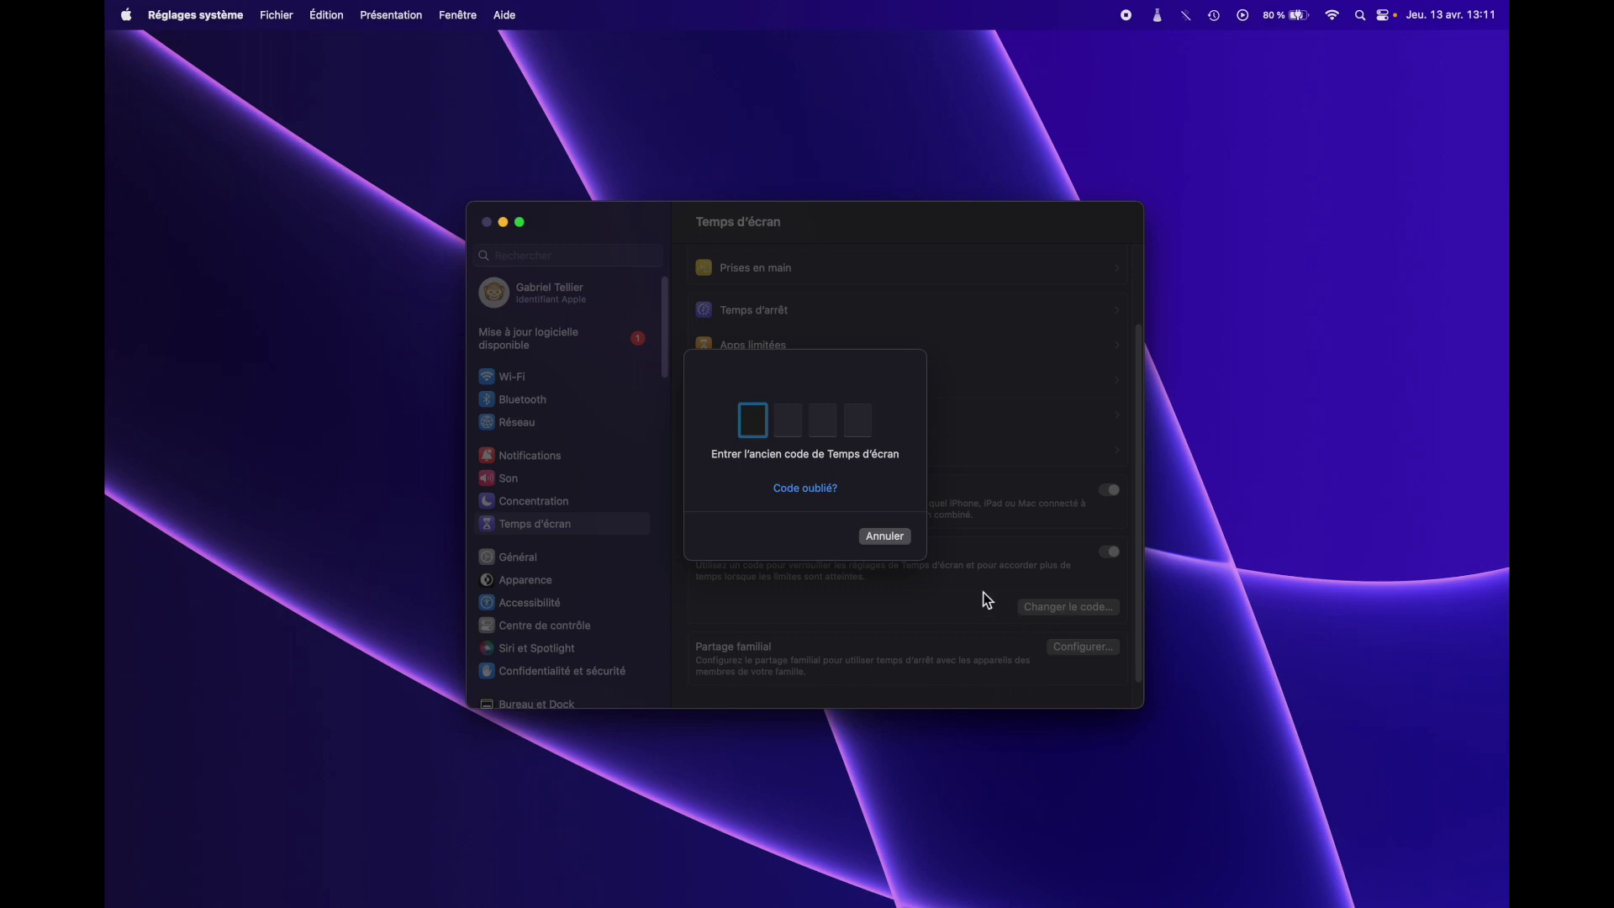
{"action": "left_click", "coordinate": [899, 539]}
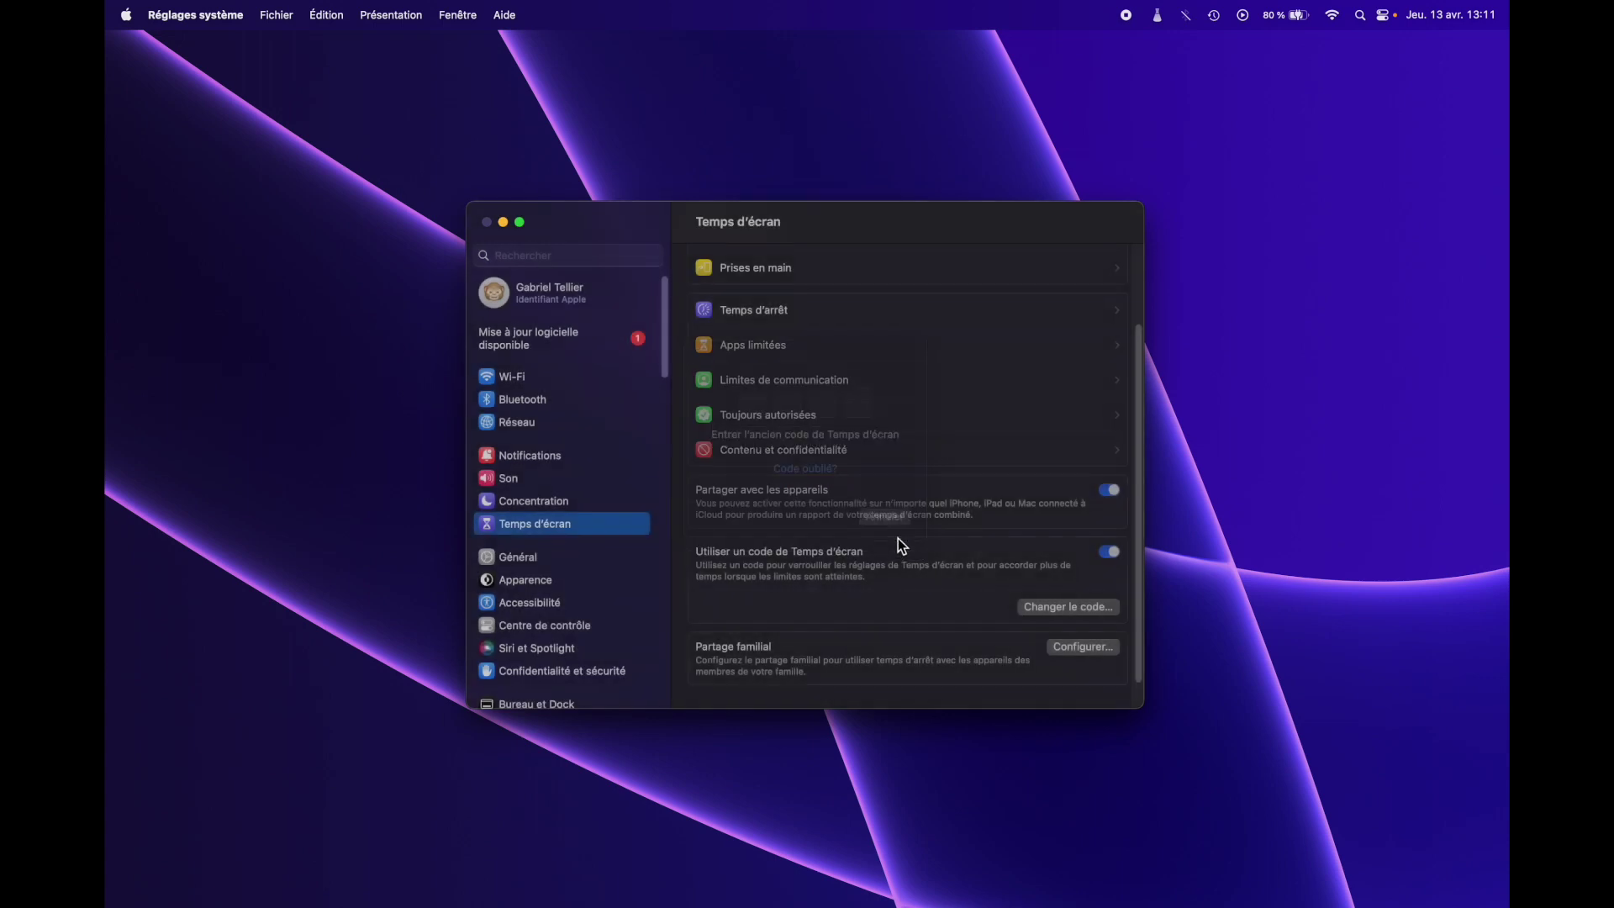
{"action": "left_click", "coordinate": [1110, 551]}
{"action": "type", "text": "1234"}
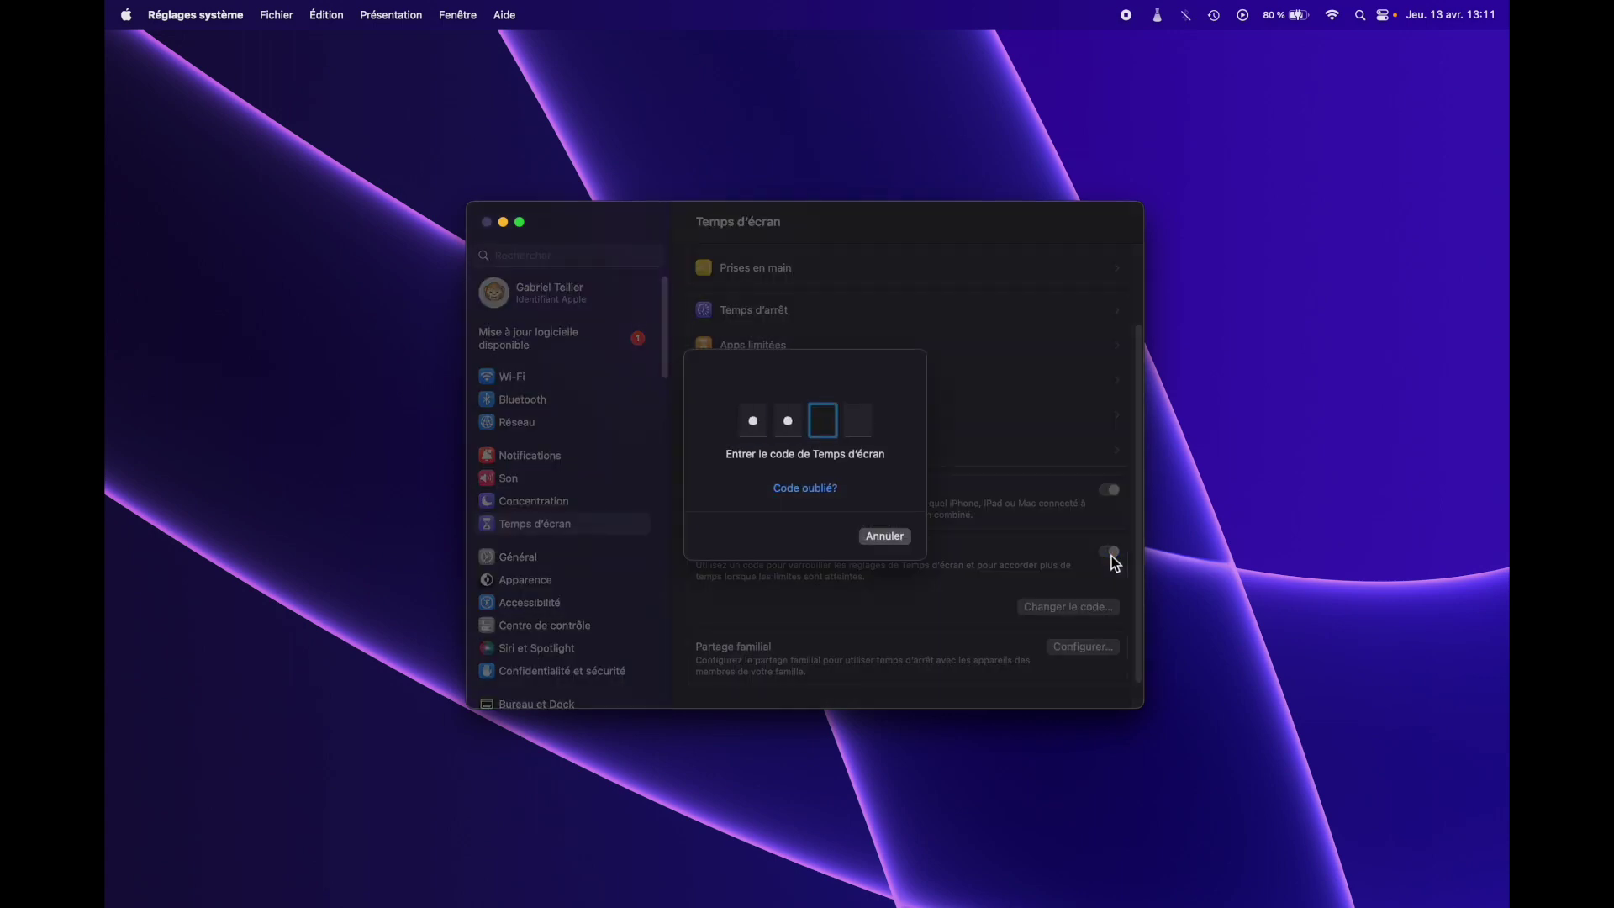